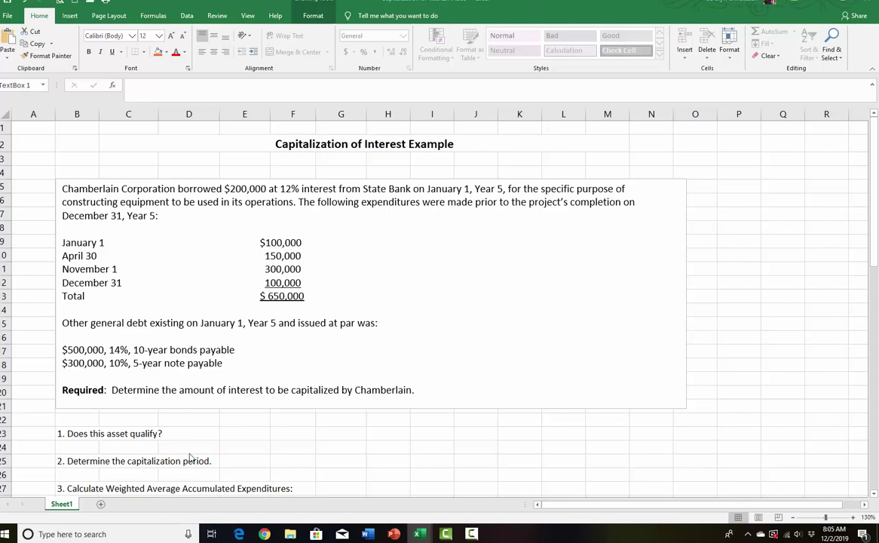
Step: Answer question 1 in E23 with "Yes, the asset is being constructed for the company's use."
{"action": "left_click", "coordinate": [238, 433]}
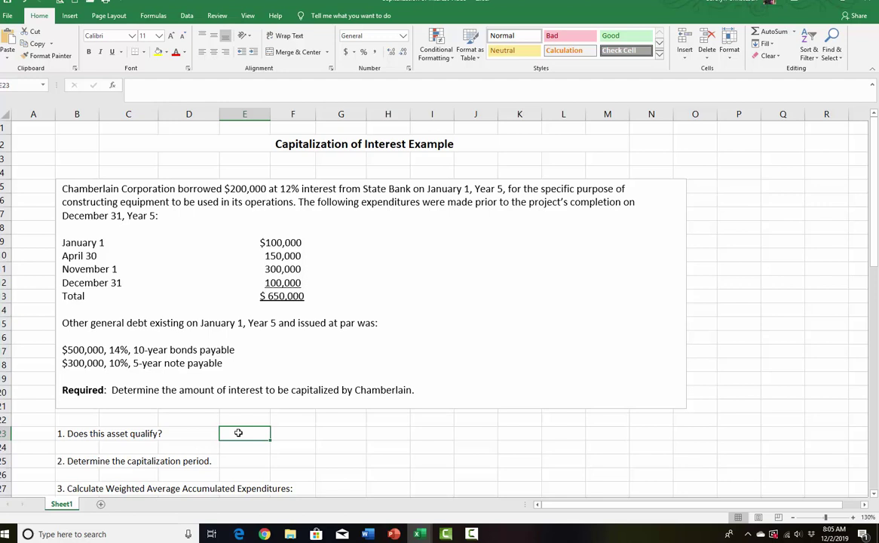
{"action": "type", "text": "Yes"}
{"action": "type", "text": ", this a"}
{"action": "key", "text": "BackSpace"}
{"action": "key", "text": "BackSpace"}
{"action": "key", "text": "BackSpace"}
{"action": "key", "text": "BackSpace"}
{"action": "key", "text": "BackSpace"}
{"action": "type", "text": "he asset"}
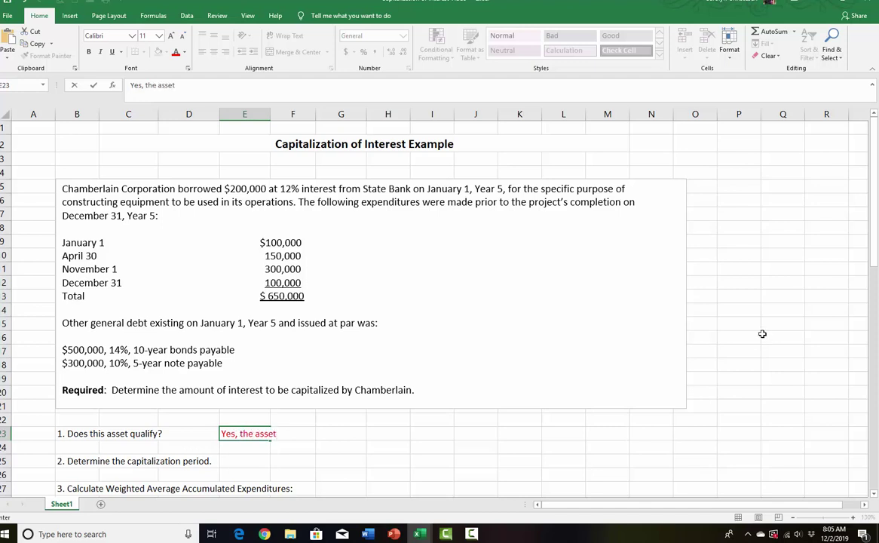
{"action": "type", "text": " is being constructed for the company's use."}
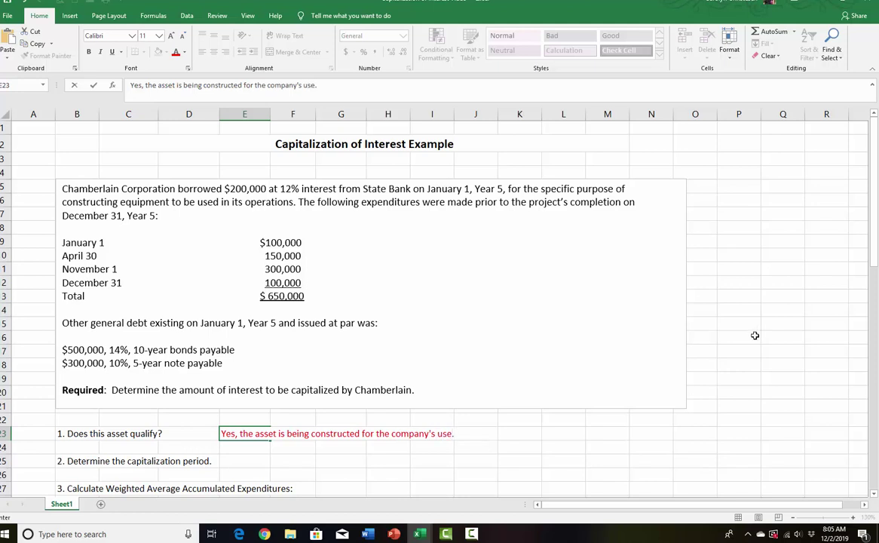
Step: Answer question 2 in E25 with "Begins with A, E, I: January 1. Ends when construction is complete, Dec. 31."
{"action": "left_click", "coordinate": [241, 462]}
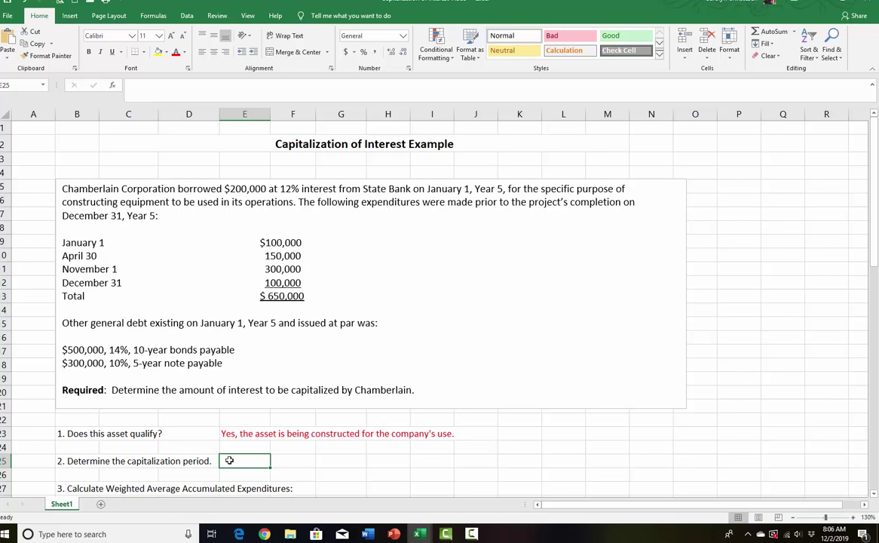
{"action": "type", "text": "Begins with"}
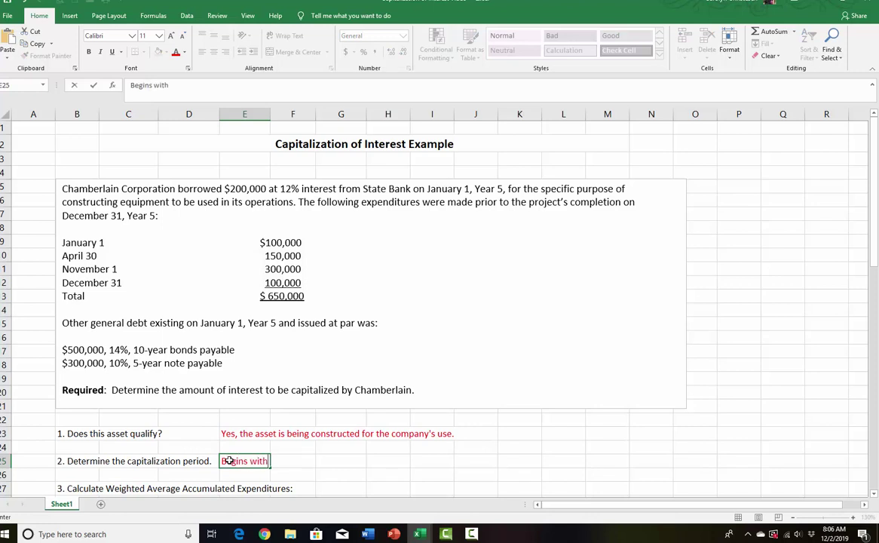
{"action": "type", "text": " A, E, I: January 1."}
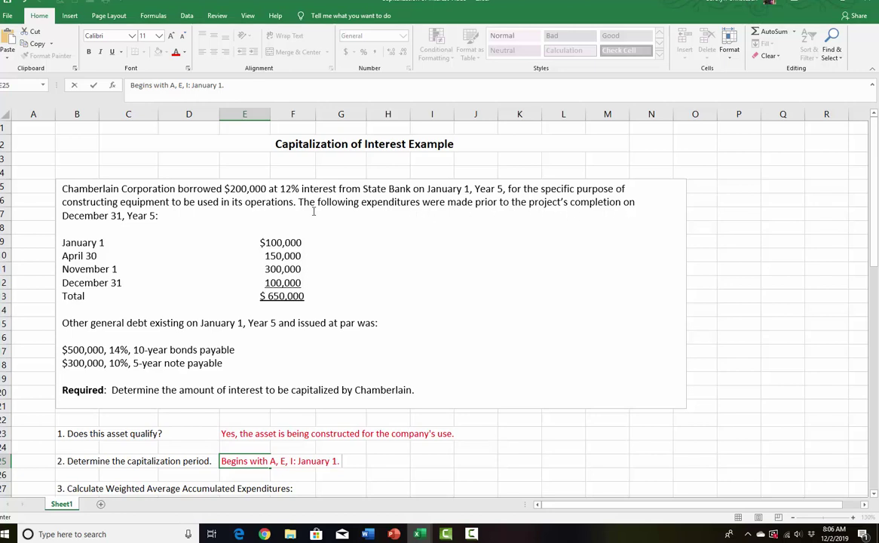
{"action": "type", "text": "Ends when construction is complete, Dec. 31."}
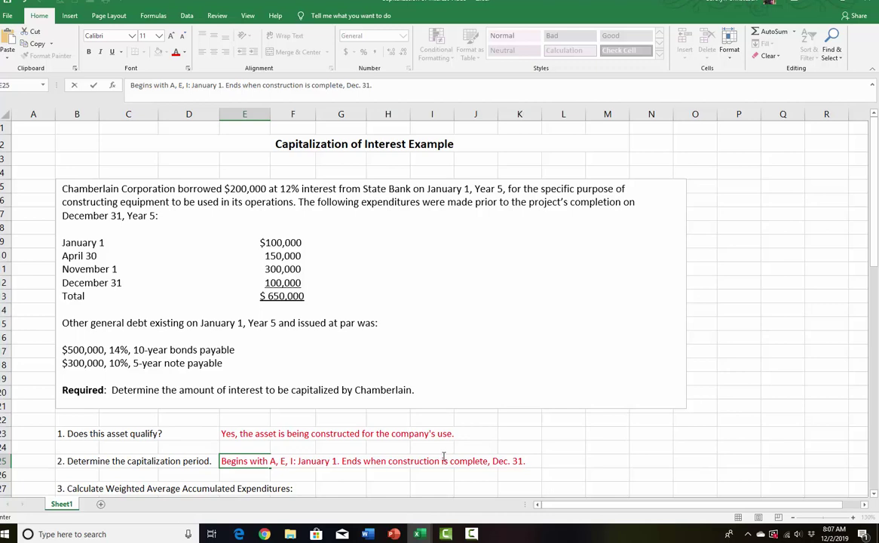
Step: Clear the month fractions in F30:F32 beside the WAAE column
{"action": "scroll", "coordinate": [430, 455], "scroll_direction": "down", "scroll_amount": 3}
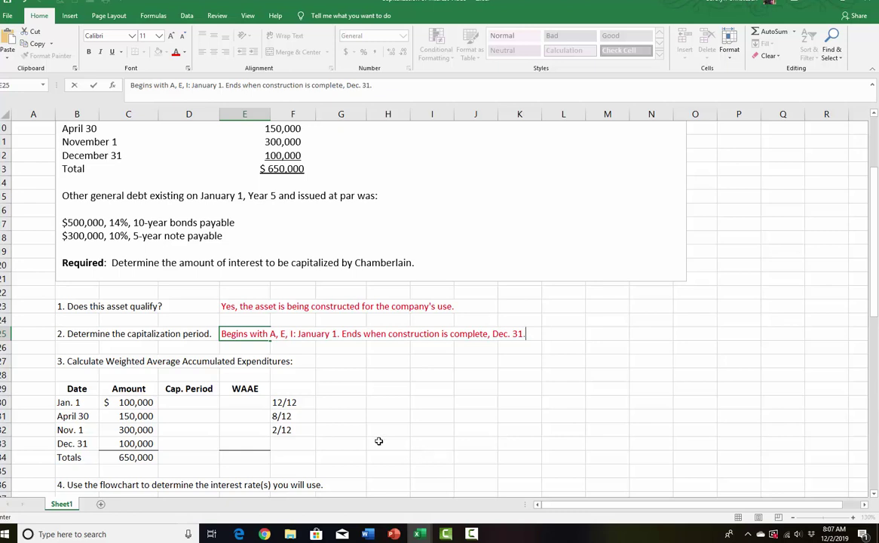
{"action": "left_click_drag", "start_coordinate": [290, 402], "coordinate": [290, 428]}
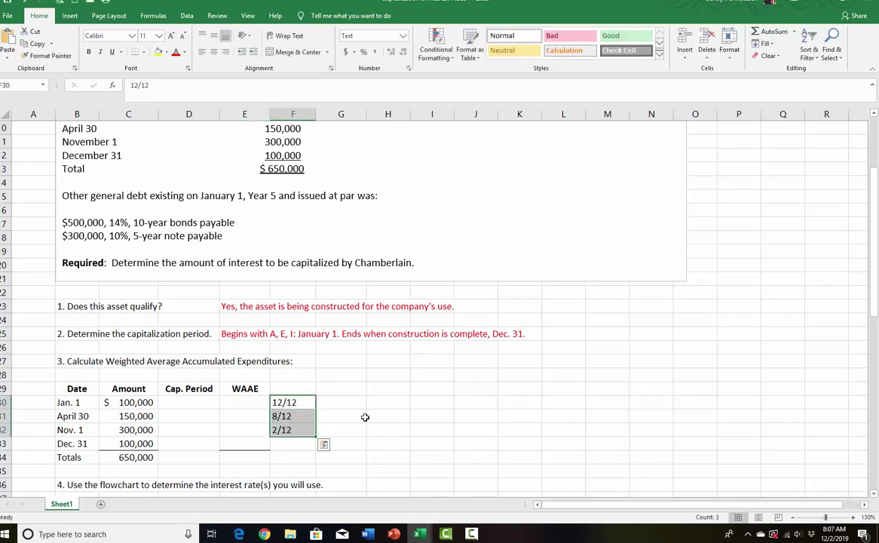
{"action": "key", "text": "Delete"}
Step: Enter 12/12 as the Jan. 1 capitalization period in D30 and note 12/12 beside that row in F30
{"action": "left_click", "coordinate": [181, 401]}
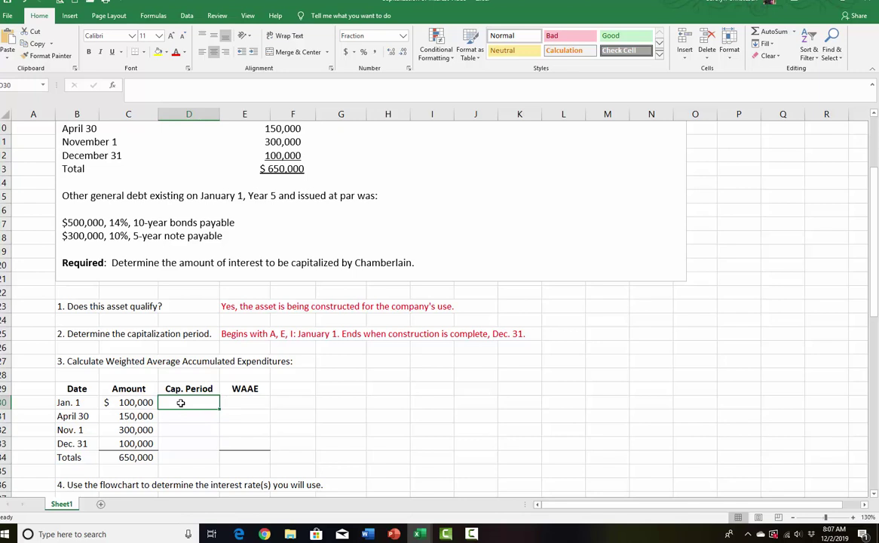
{"action": "type", "text": "12/12"}
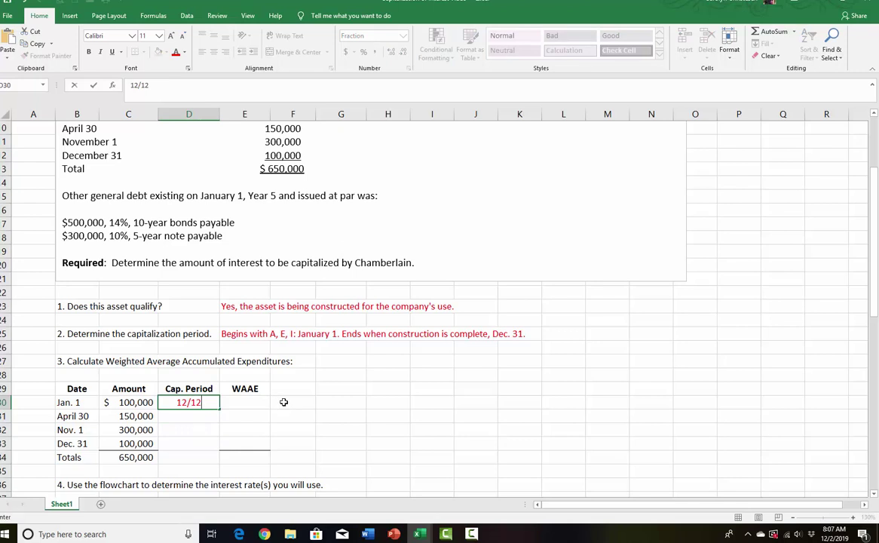
{"action": "key", "text": "Return"}
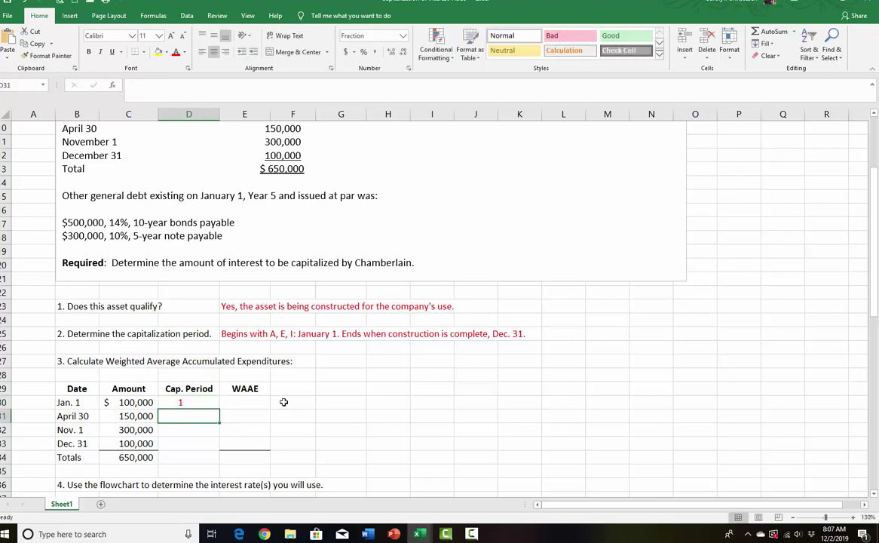
{"action": "left_click", "coordinate": [283, 402]}
{"action": "type", "text": "12/12"}
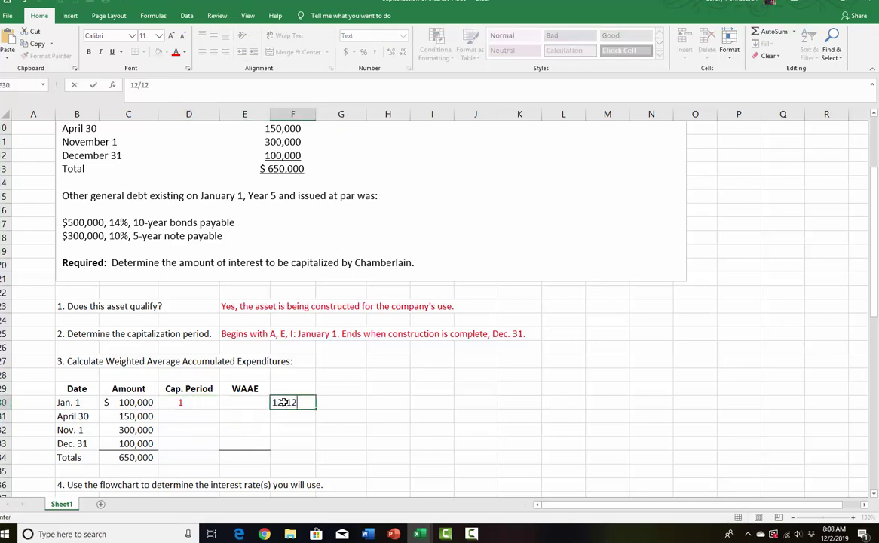
{"action": "left_click", "coordinate": [400, 401]}
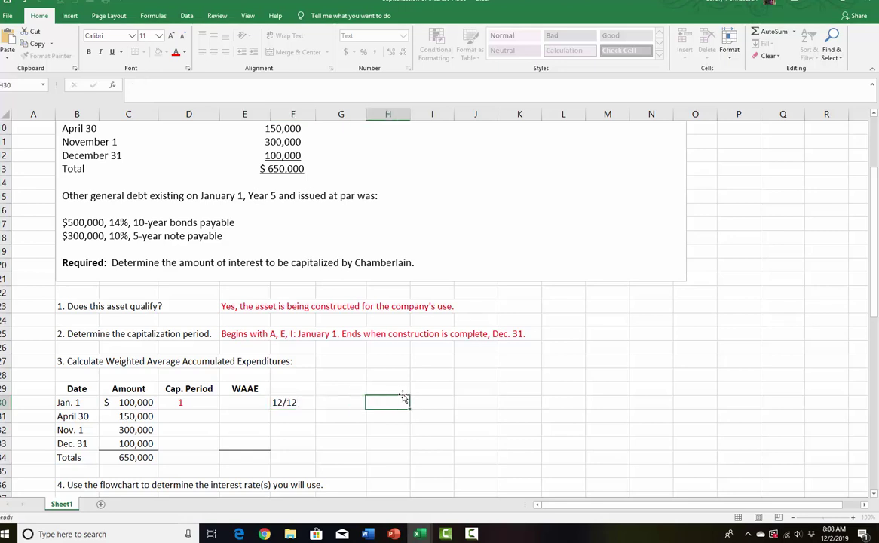
Step: Enter 8/12 as the April 30 capitalization period in D31 and note 8/12 beside that row in F31
{"action": "left_click", "coordinate": [189, 417]}
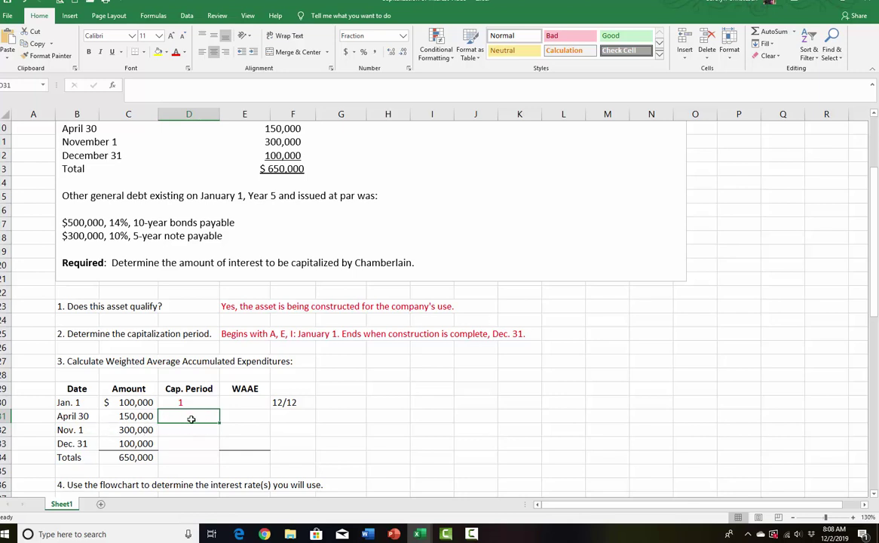
{"action": "type", "text": "8/12"}
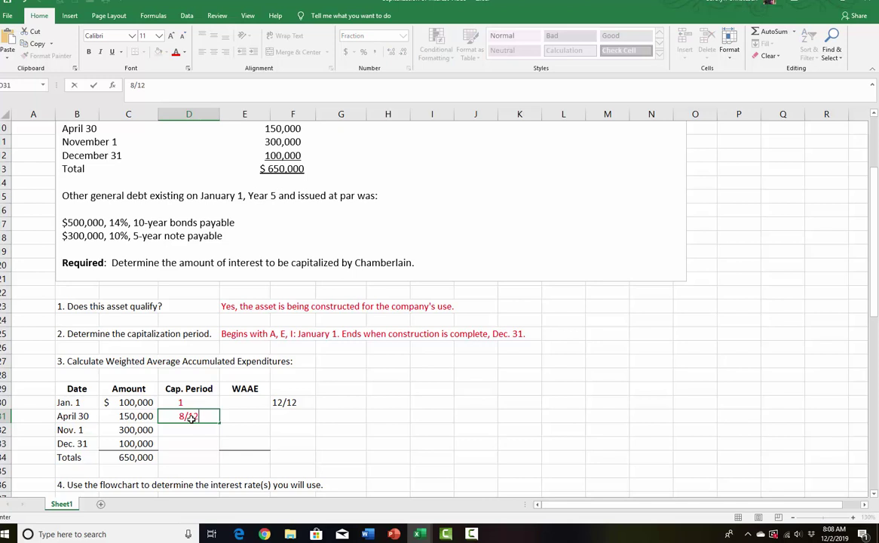
{"action": "key", "text": "Return"}
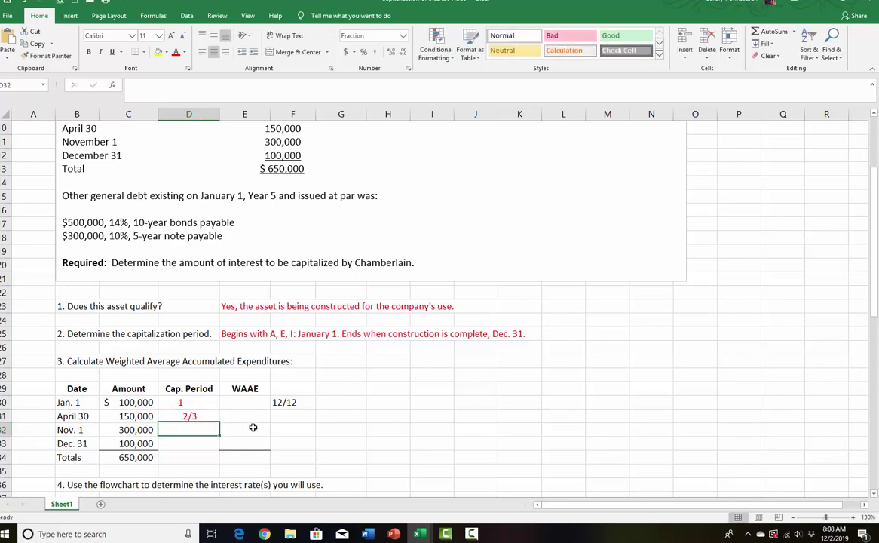
{"action": "left_click", "coordinate": [279, 416]}
{"action": "type", "text": "8/12"}
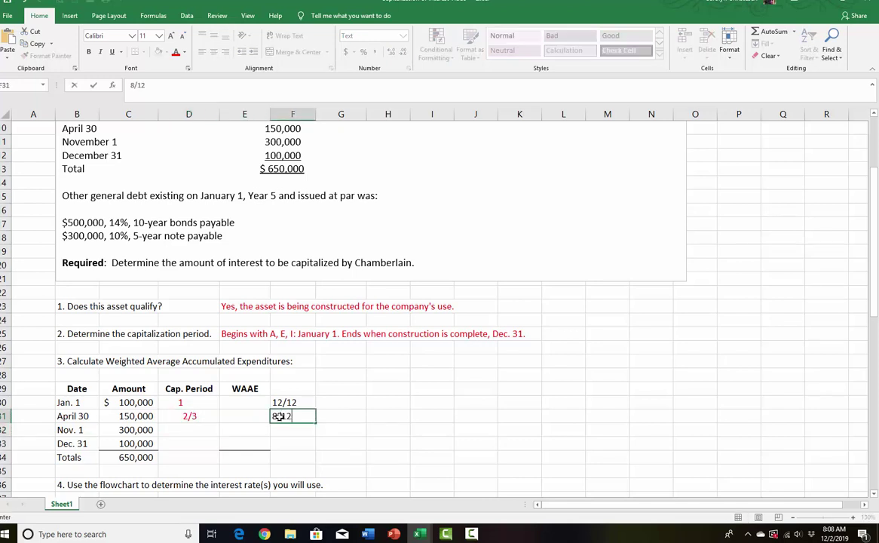
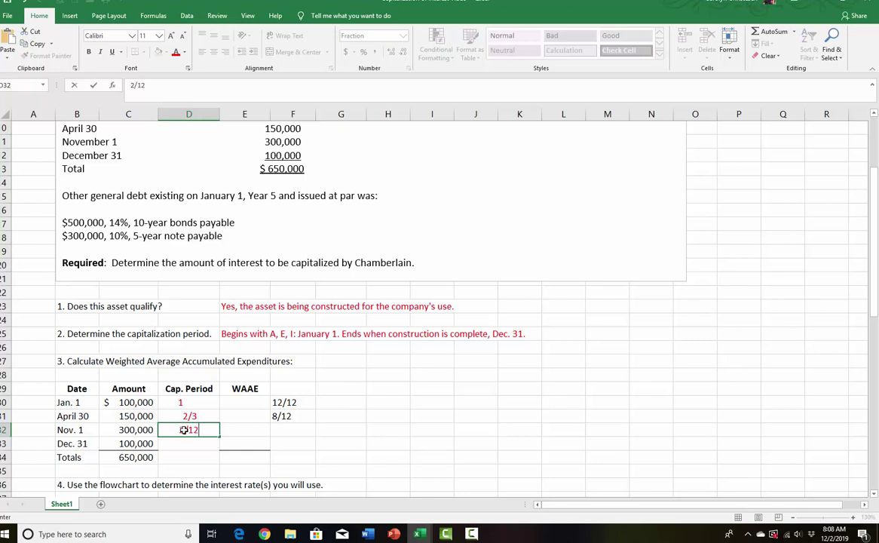
Step: Enter 2/12 as the Nov. 1 capitalization period in D32 and note 2/12 beside that row in F32
{"action": "key", "text": "Return"}
{"action": "left_click", "coordinate": [288, 427]}
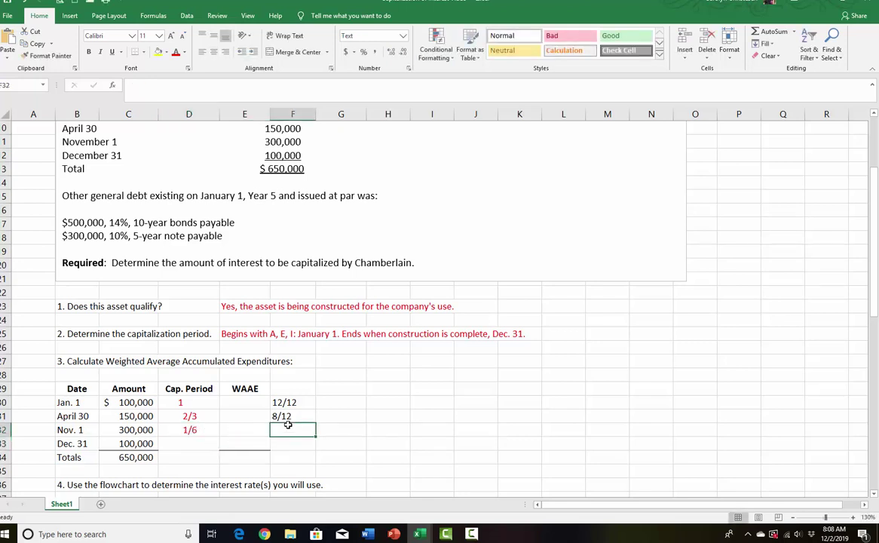
{"action": "type", "text": "2/12"}
{"action": "key", "text": "Return"}
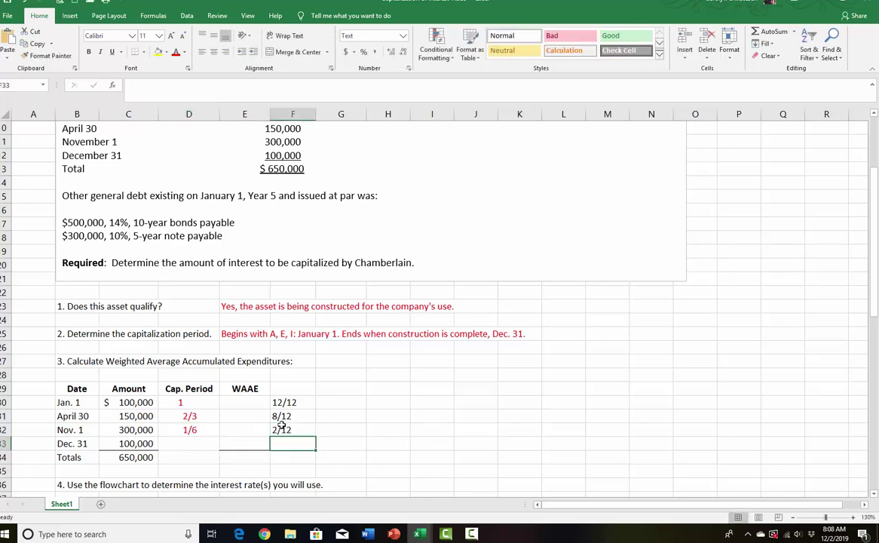
Step: Enter 0 as the Dec. 31 capitalization period in D33
{"action": "left_click", "coordinate": [193, 442]}
{"action": "type", "text": "0"}
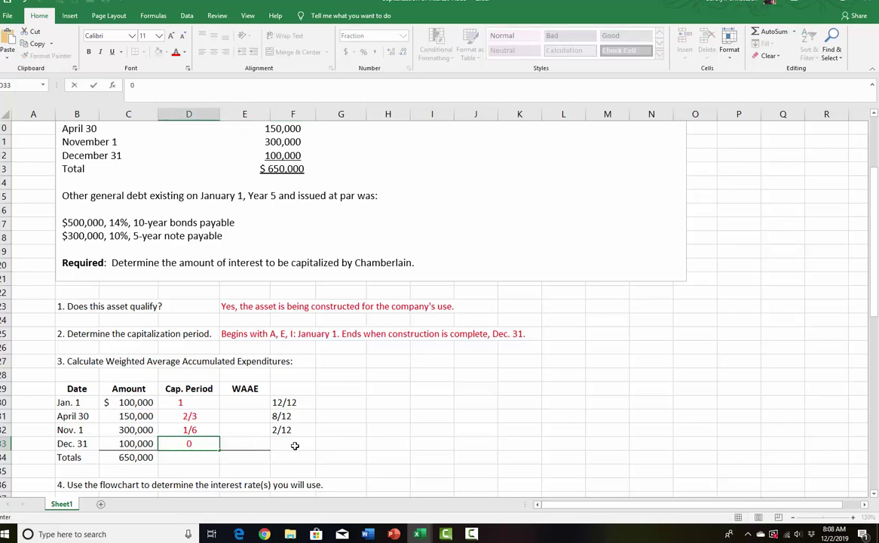
{"action": "left_click", "coordinate": [317, 445]}
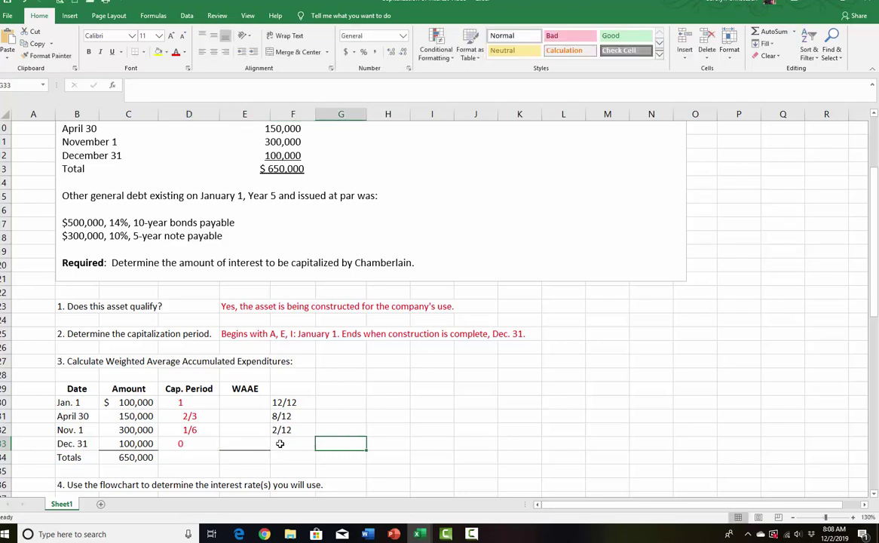
Step: Calculate the Jan. 1 WAAE in E30 as amount times capitalization period with the formula =C30*D30
{"action": "left_click", "coordinate": [236, 401]}
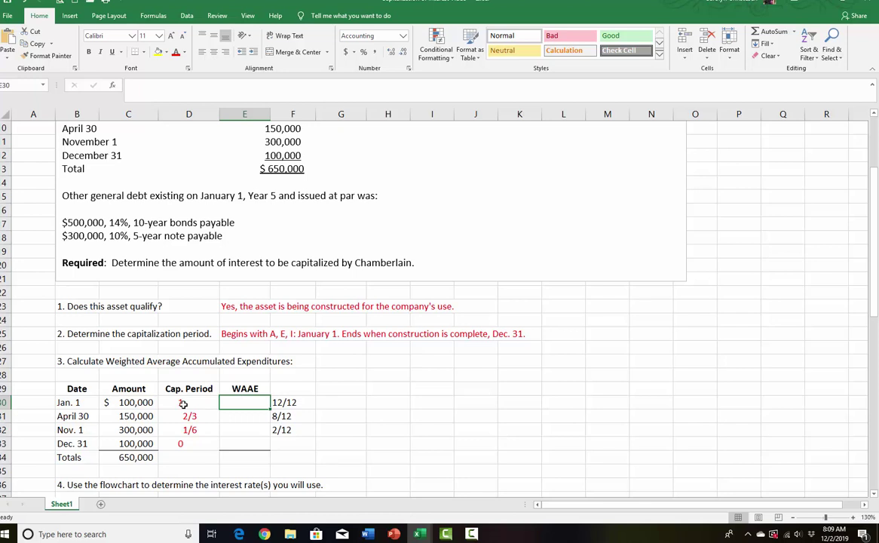
{"action": "type", "text": "="}
{"action": "left_click", "coordinate": [128, 403]}
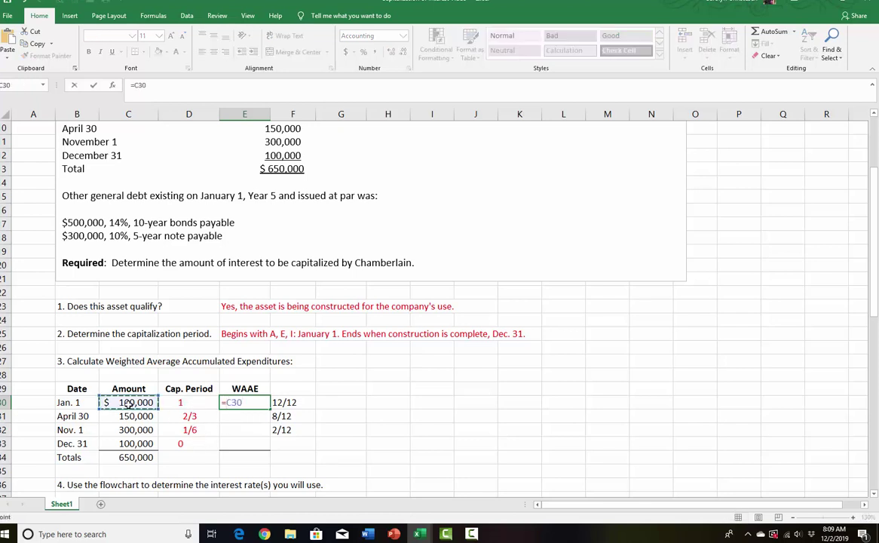
{"action": "type", "text": "*"}
{"action": "left_click", "coordinate": [184, 403]}
{"action": "key", "text": "Return"}
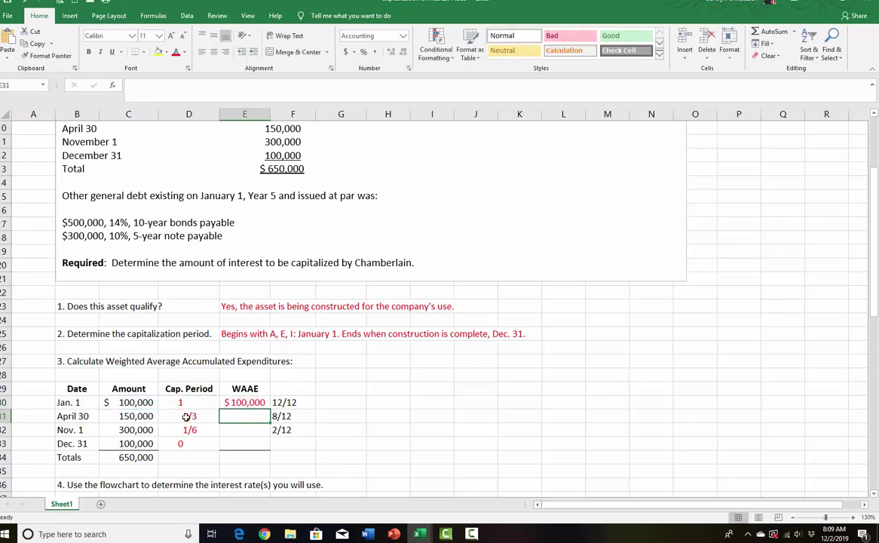
Step: Fill the Jan. 1 WAAE formula down through the Dec. 31 row, E33
{"action": "left_click", "coordinate": [260, 403]}
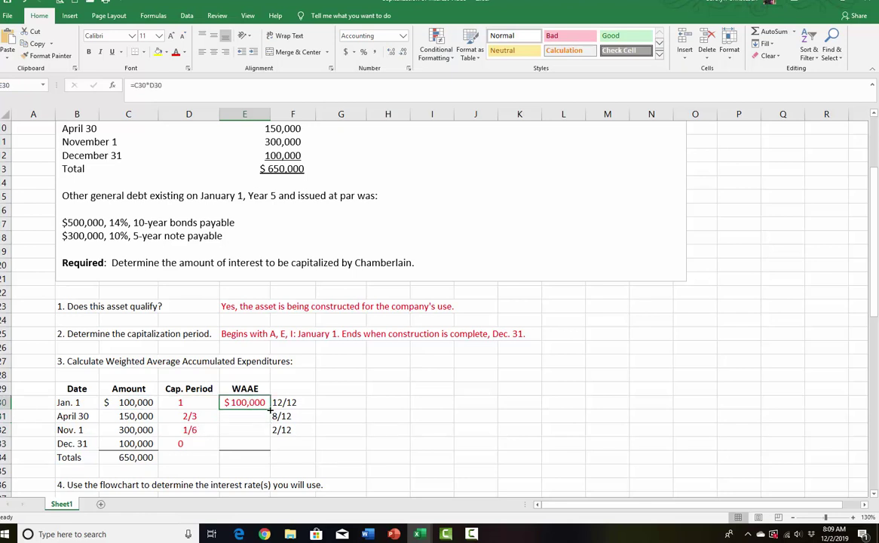
{"action": "left_click_drag", "start_coordinate": [269, 408], "coordinate": [268, 444]}
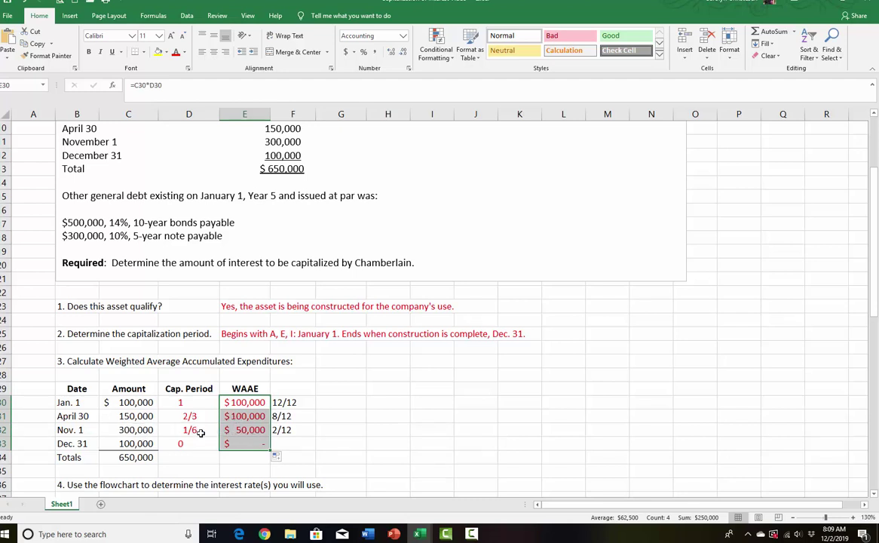
{"action": "left_click", "coordinate": [350, 431]}
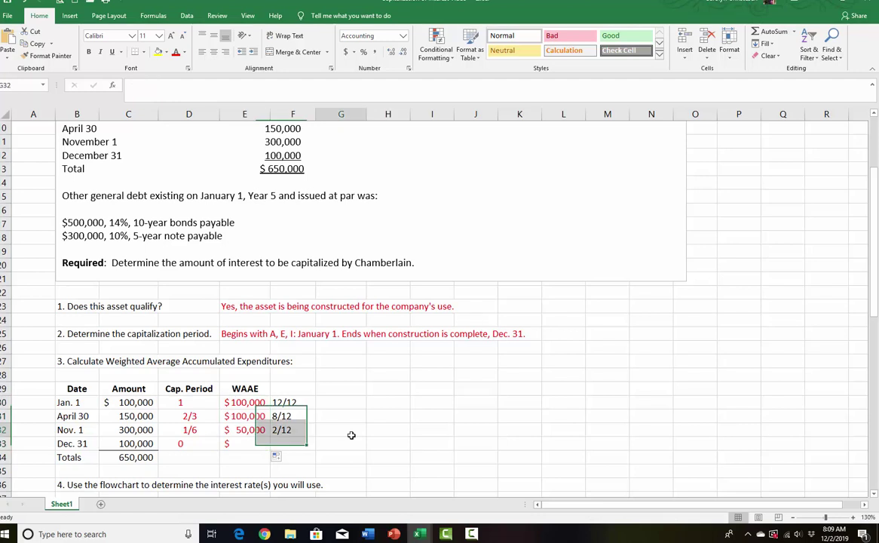
Step: Total the WAAE column in E34 with AutoSum over E30:E33
{"action": "left_click", "coordinate": [245, 456]}
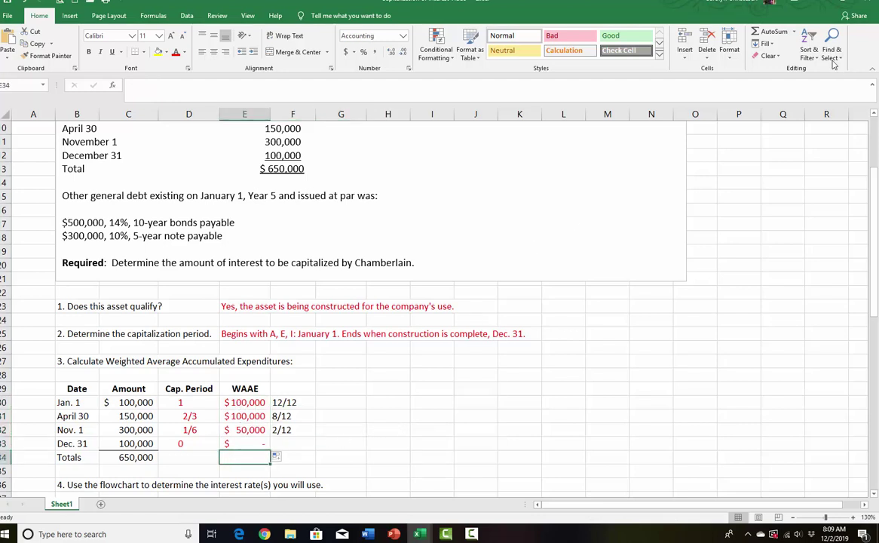
{"action": "left_click", "coordinate": [769, 32]}
{"action": "key", "text": "Return"}
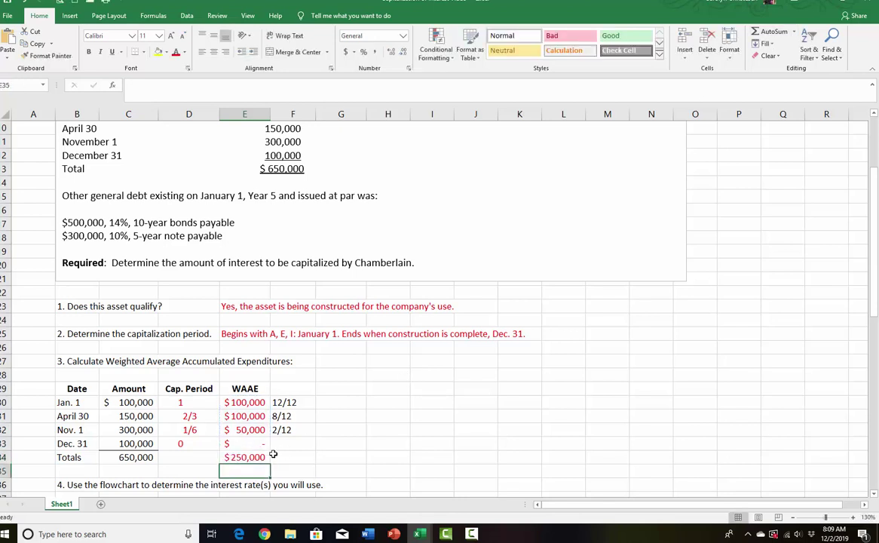
Step: Apply a bottom double border to the WAAE total in E34
{"action": "left_click", "coordinate": [245, 443]}
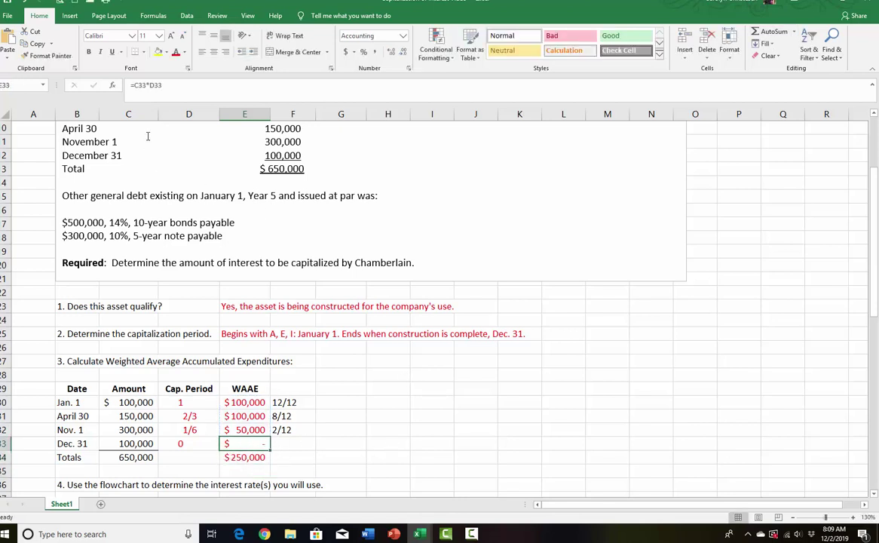
{"action": "left_click", "coordinate": [248, 458]}
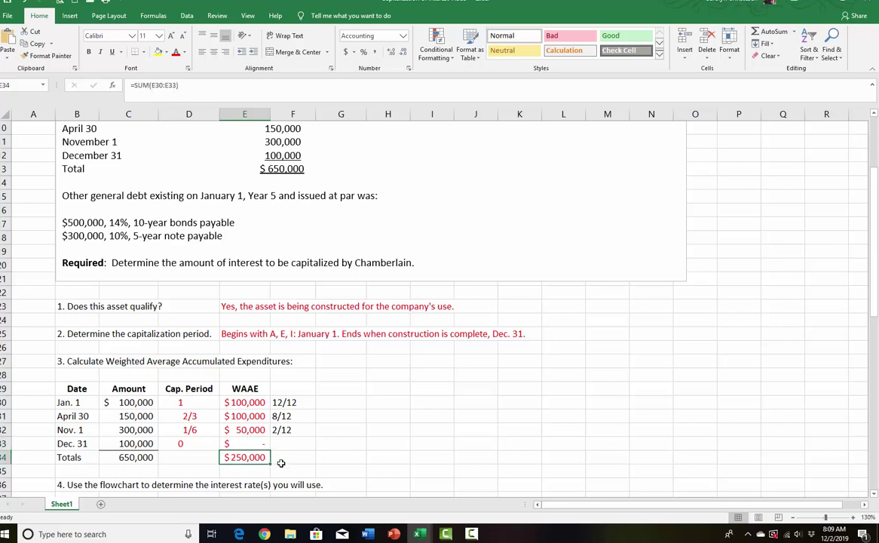
{"action": "left_click", "coordinate": [142, 51]}
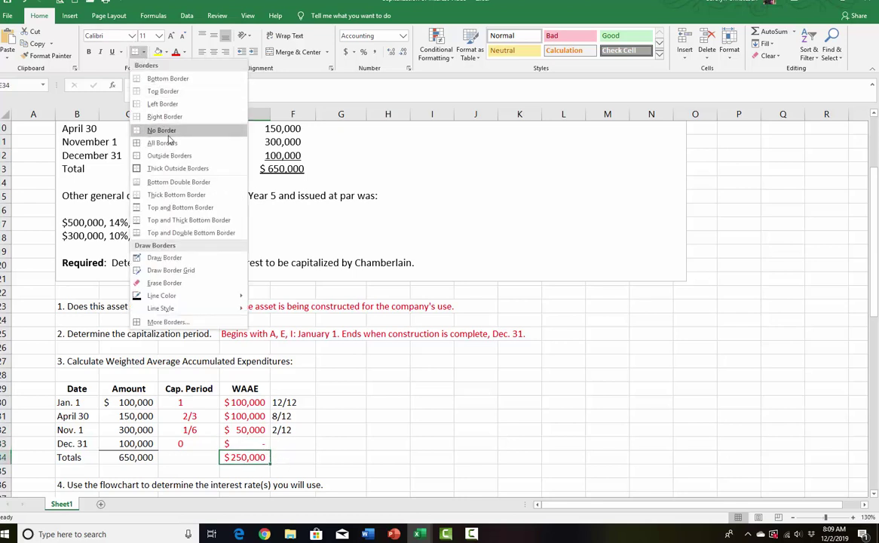
{"action": "left_click", "coordinate": [167, 181]}
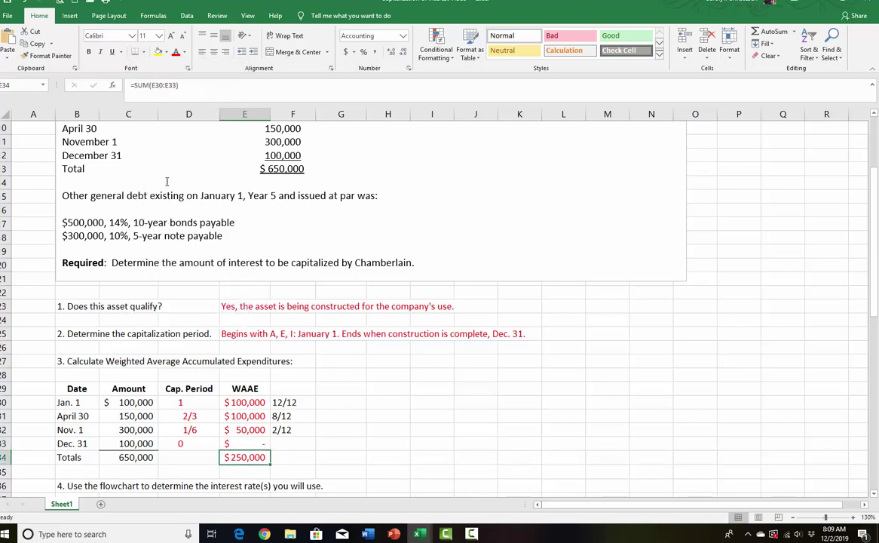
Step: Make the WAAE total in E34 bold
{"action": "left_click", "coordinate": [416, 456]}
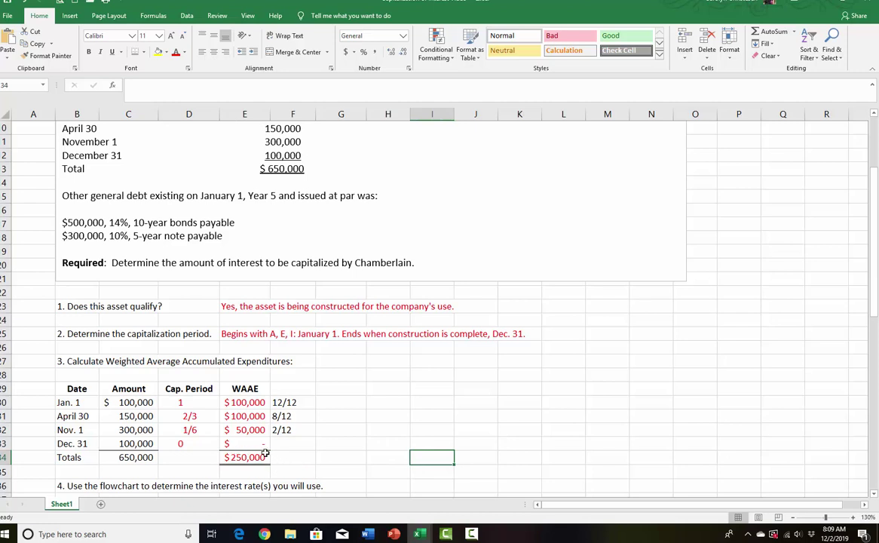
{"action": "left_click", "coordinate": [240, 457]}
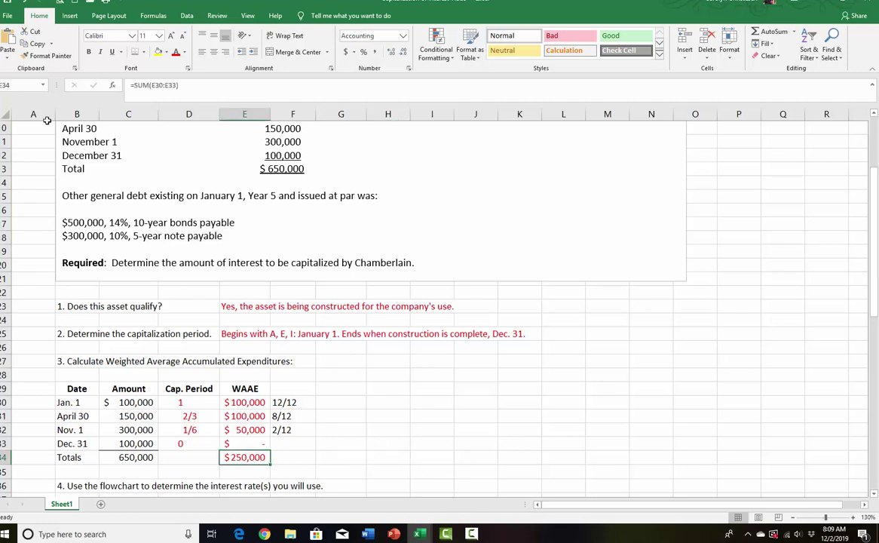
{"action": "left_click", "coordinate": [88, 51]}
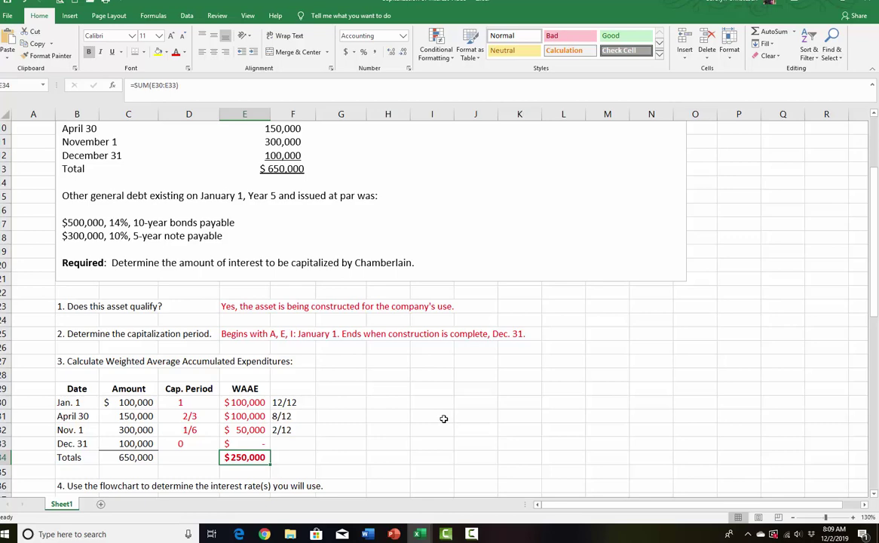
Step: Compare the Interest Rates flowchart in PowerPoint with the Excel example to check whether the specific-purpose loan covers the WAAE total
{"action": "scroll", "coordinate": [443, 418], "scroll_direction": "down", "scroll_amount": 2}
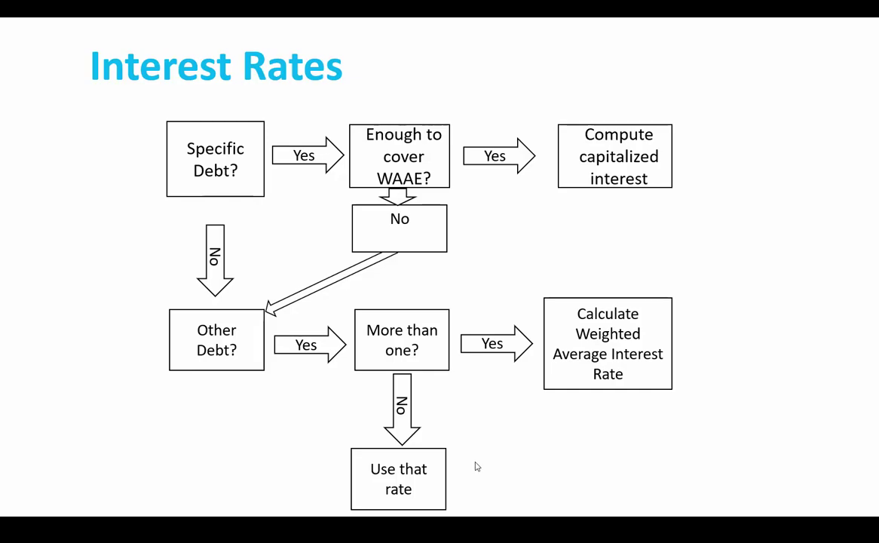
{"action": "key", "text": "Escape"}
{"action": "mouse_move", "coordinate": [420, 533]}
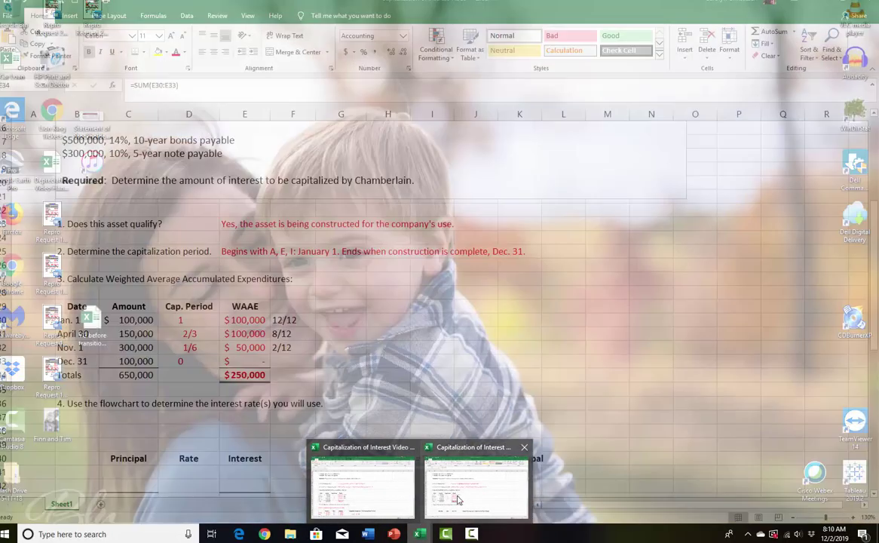
{"action": "left_click", "coordinate": [395, 489]}
{"action": "scroll", "coordinate": [314, 314], "scroll_direction": "up", "scroll_amount": 5}
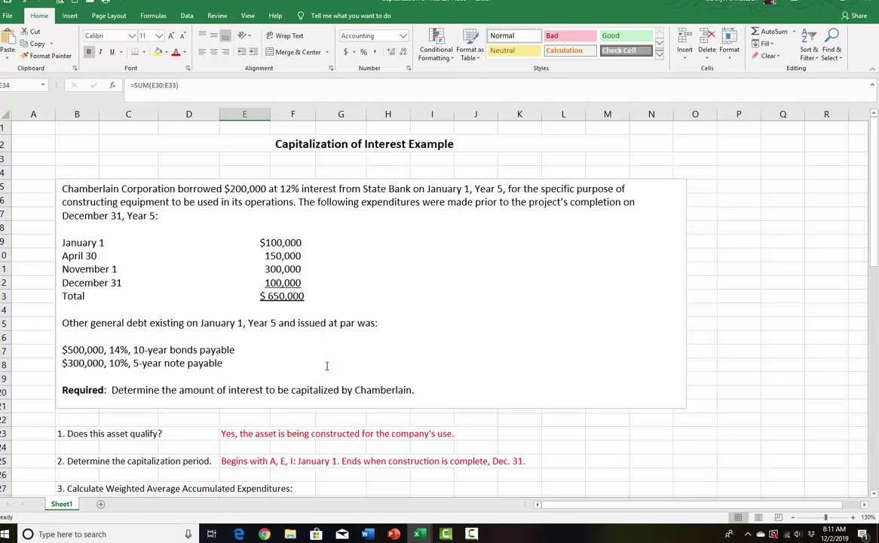
{"action": "left_click", "coordinate": [394, 534]}
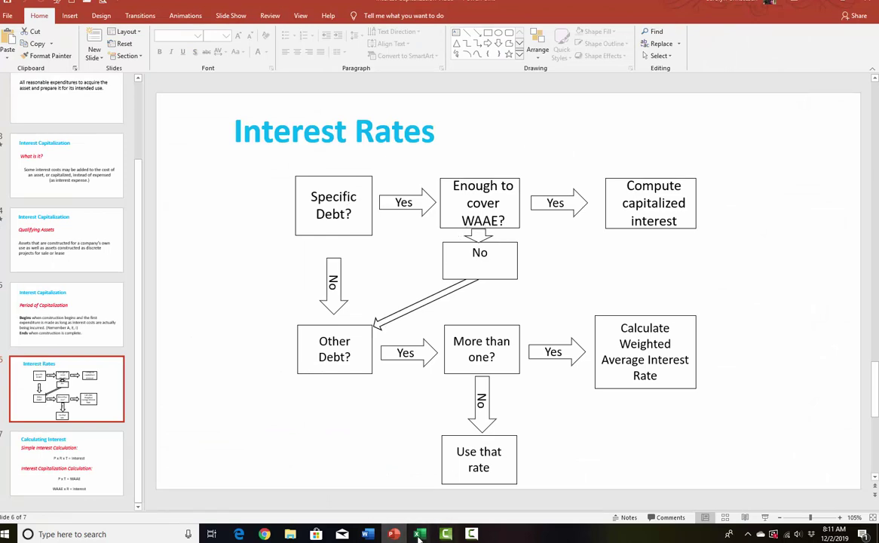
{"action": "mouse_move", "coordinate": [419, 533]}
{"action": "left_click", "coordinate": [449, 504]}
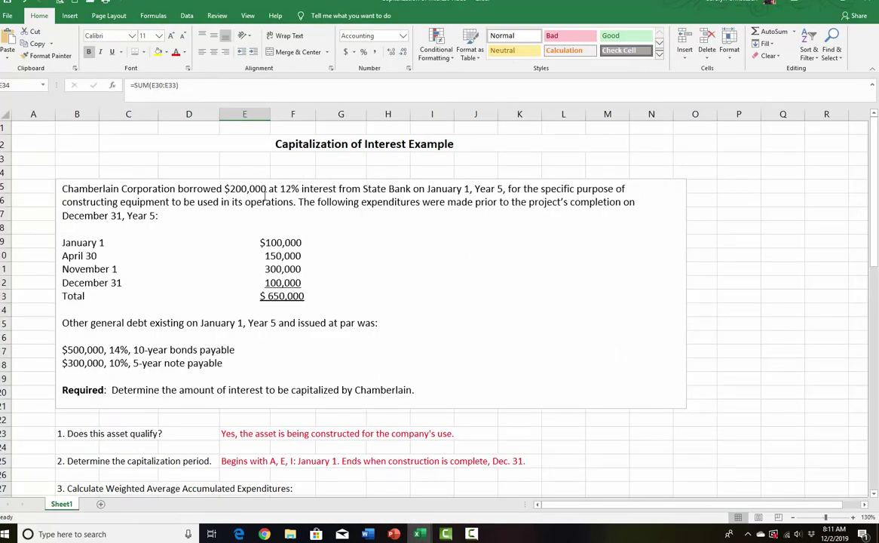
{"action": "scroll", "coordinate": [485, 324], "scroll_direction": "down", "scroll_amount": 3}
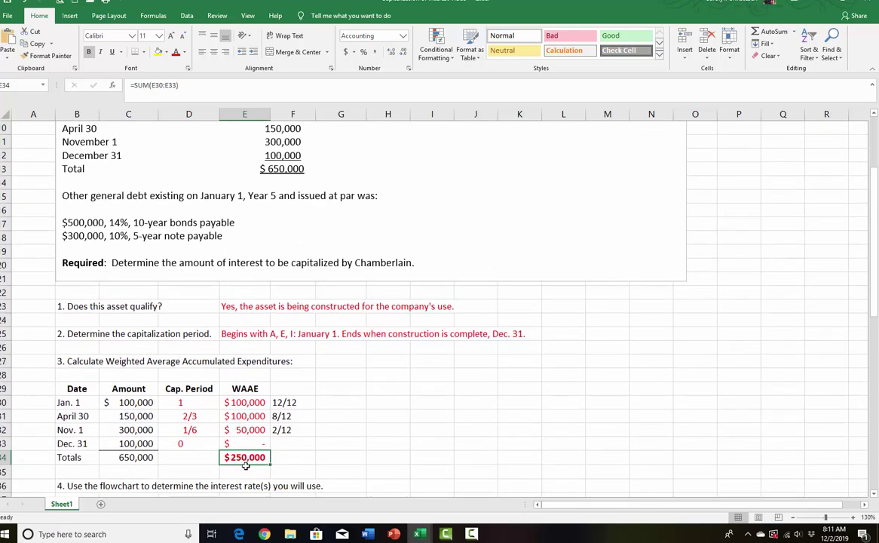
{"action": "scroll", "coordinate": [246, 465], "scroll_direction": "up", "scroll_amount": 3}
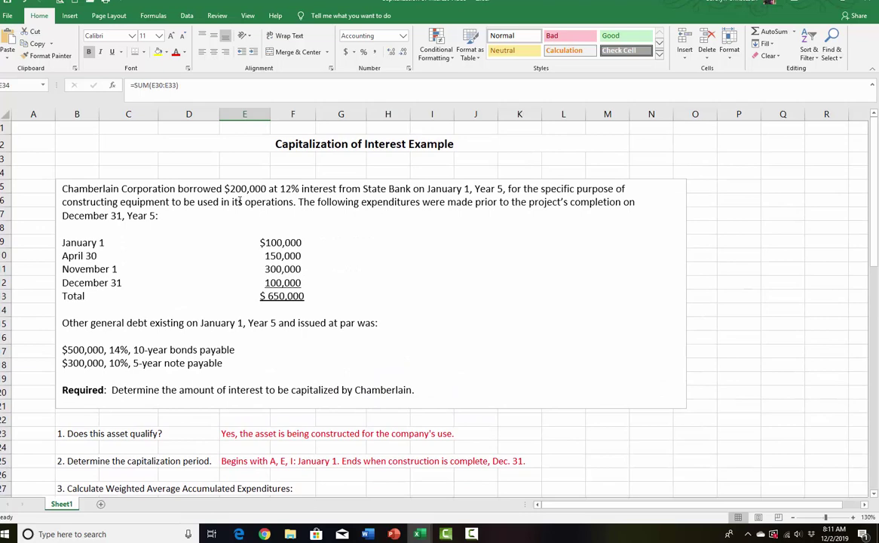
{"action": "scroll", "coordinate": [373, 304], "scroll_direction": "down", "scroll_amount": 3}
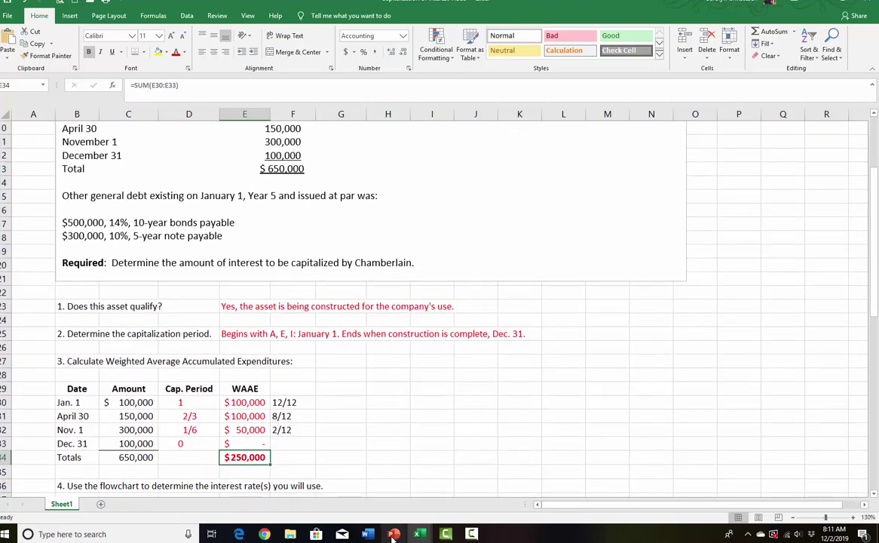
Step: Check the other-debt branch of the PowerPoint flowchart against the general debt listed in the Excel worksheet
{"action": "mouse_move", "coordinate": [393, 537]}
{"action": "left_click", "coordinate": [356, 481]}
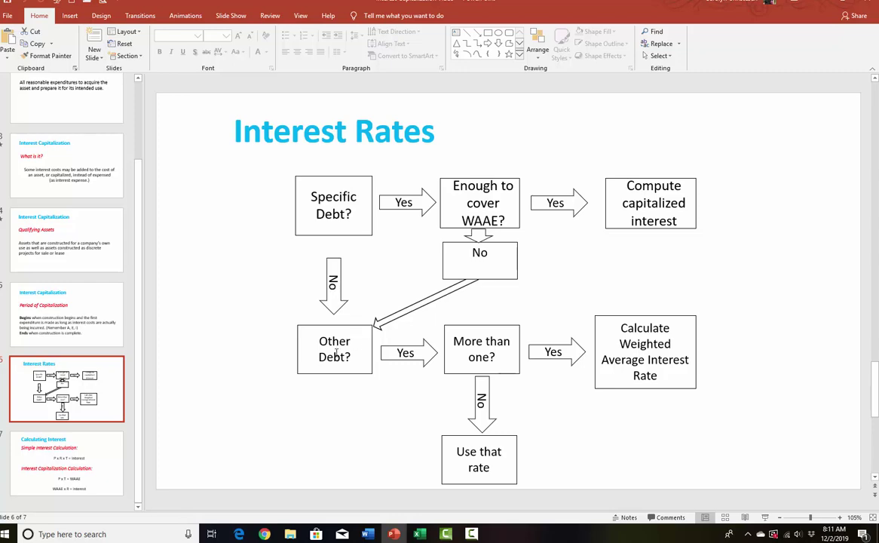
{"action": "mouse_move", "coordinate": [419, 535]}
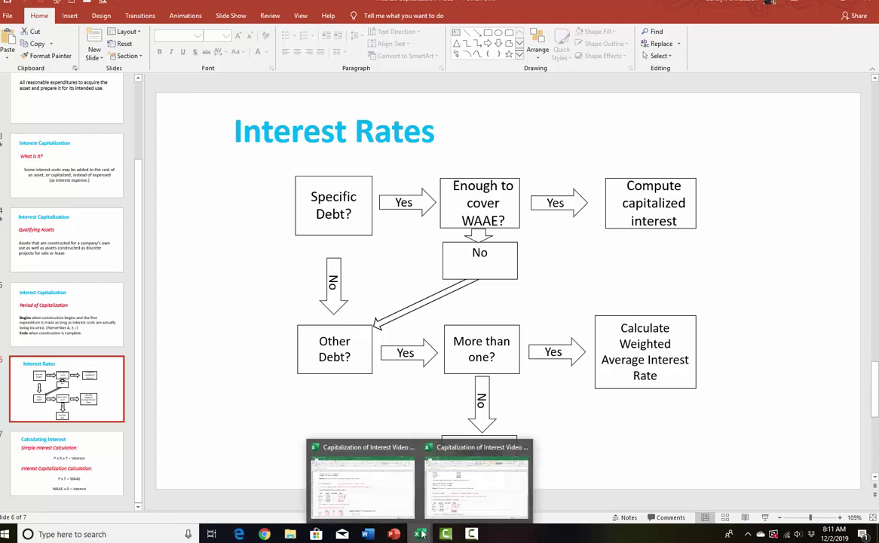
{"action": "left_click", "coordinate": [385, 478]}
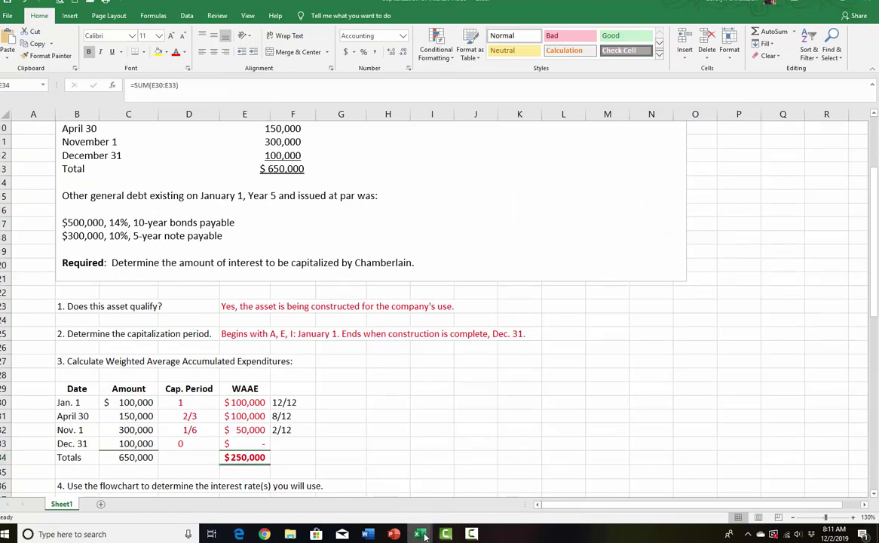
{"action": "mouse_move", "coordinate": [419, 534]}
{"action": "key", "text": "alt+Tab"}
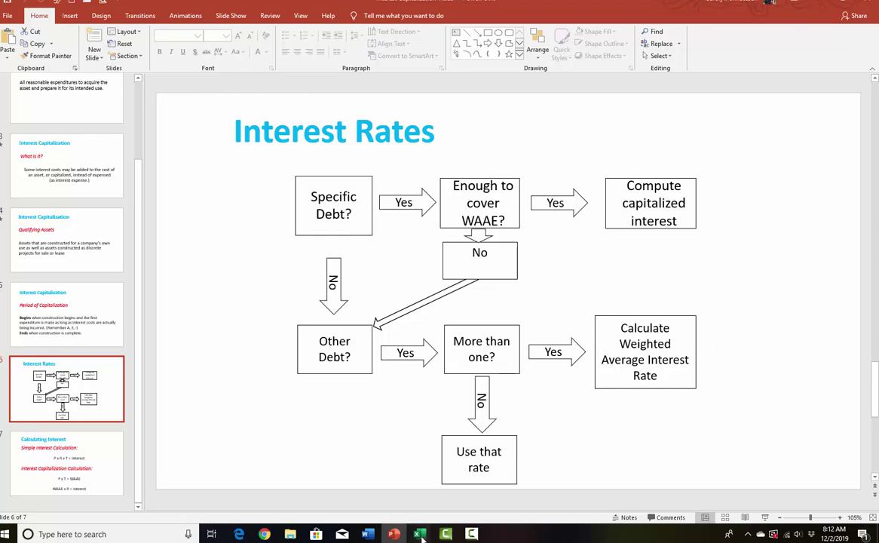
{"action": "mouse_move", "coordinate": [421, 537]}
{"action": "left_click", "coordinate": [423, 482]}
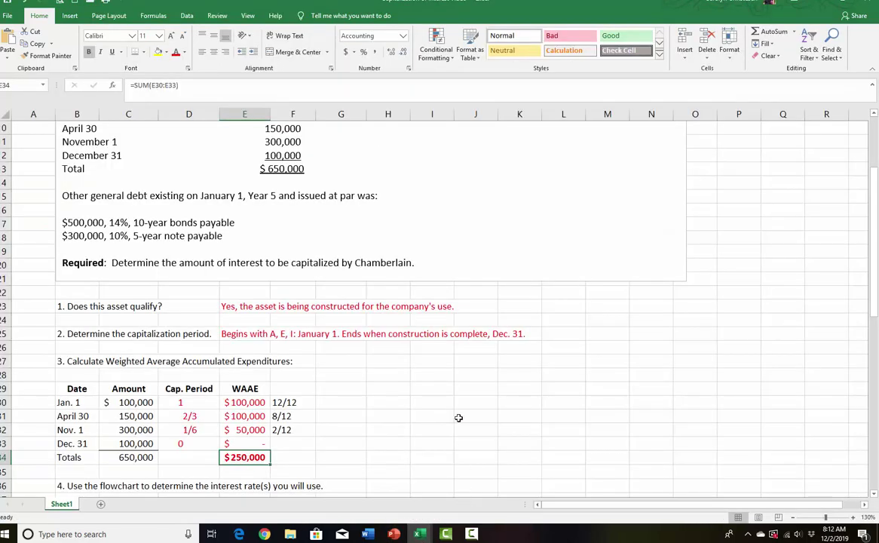
Step: Answer question 4 in B38 with "Calculate the weighted average interest rate on other debt."
{"action": "scroll", "coordinate": [458, 417], "scroll_direction": "down", "scroll_amount": 2}
{"action": "scroll", "coordinate": [458, 417], "scroll_direction": "down", "scroll_amount": 1}
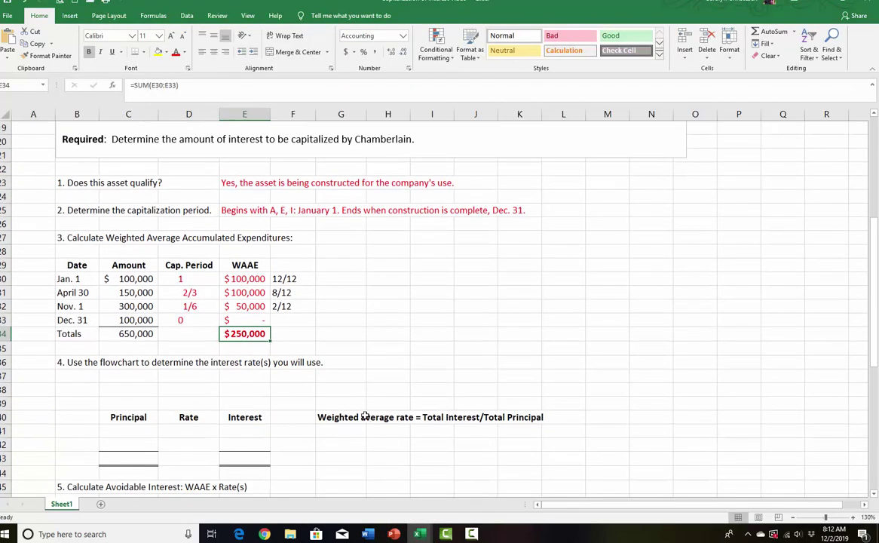
{"action": "left_click", "coordinate": [77, 389]}
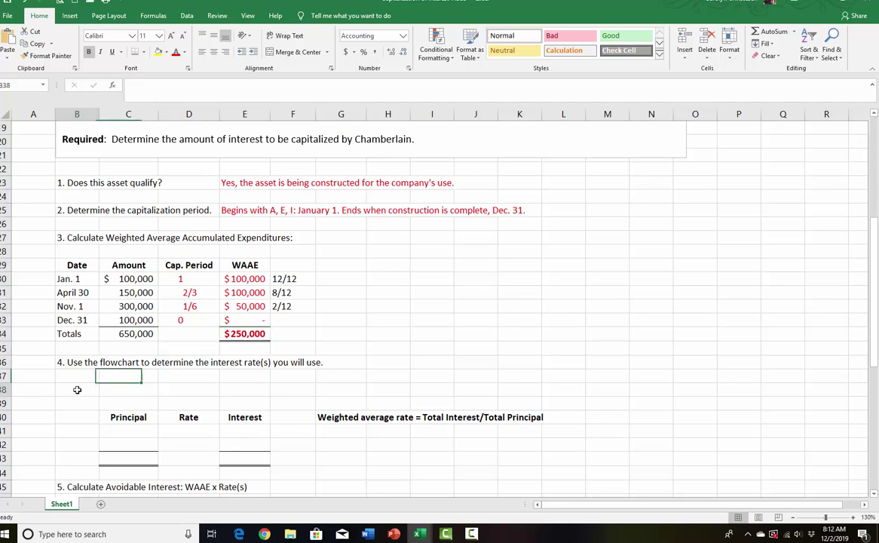
{"action": "type", "text": "Calculat"}
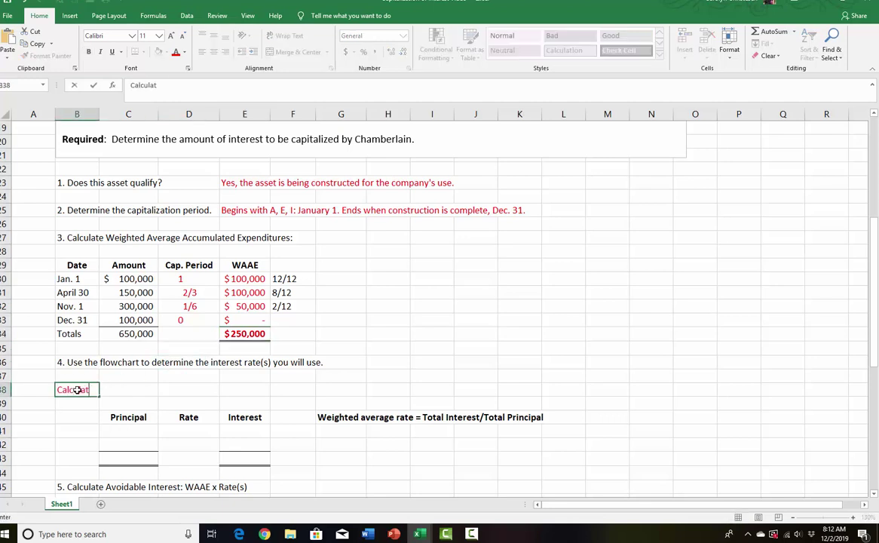
{"action": "type", "text": "e the weight"}
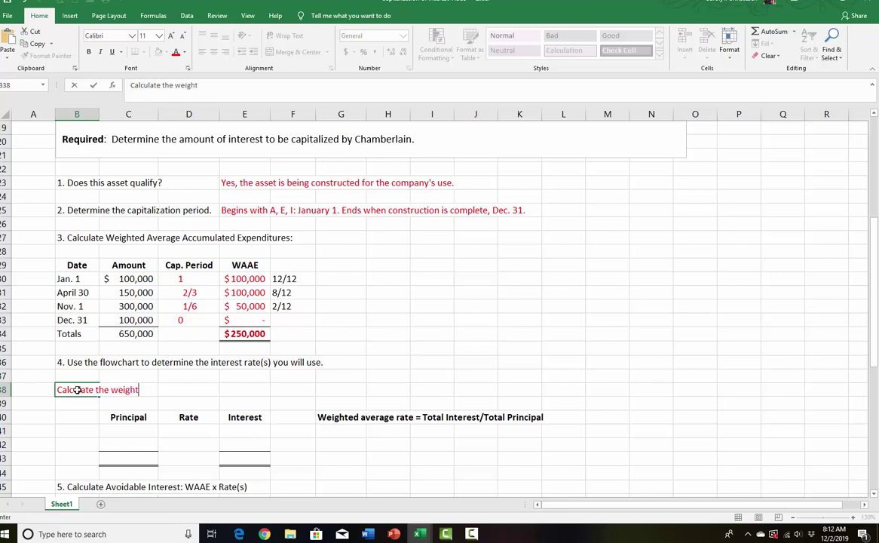
{"action": "type", "text": "ed average interest"}
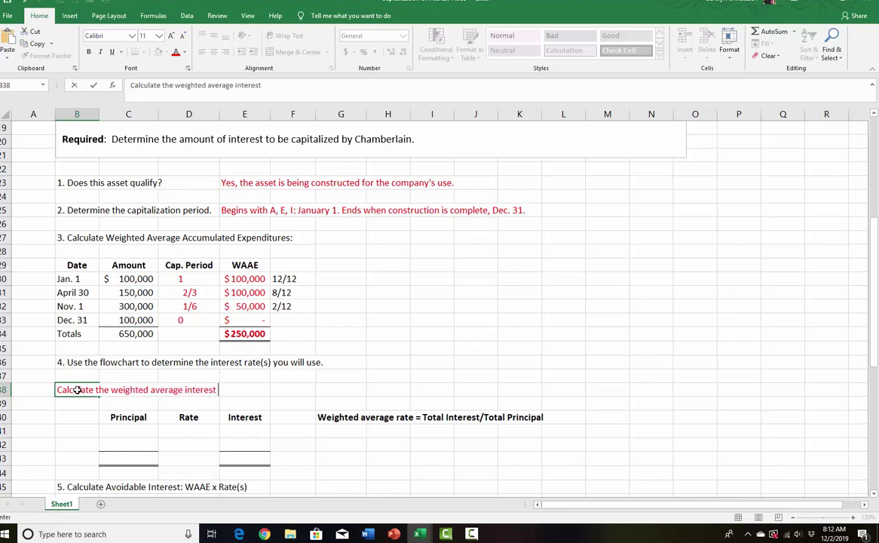
{"action": "type", "text": " rate on other debt."}
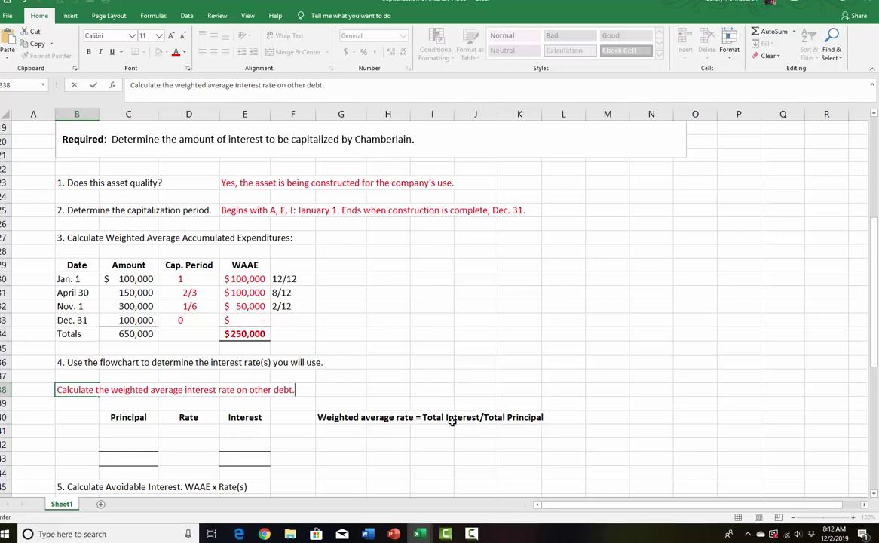
Step: Enter the bonds payable in the first row of the weighted average rate table: principal 500,000 in C41 and rate 14% in D41
{"action": "scroll", "coordinate": [340, 406], "scroll_direction": "up", "scroll_amount": 3}
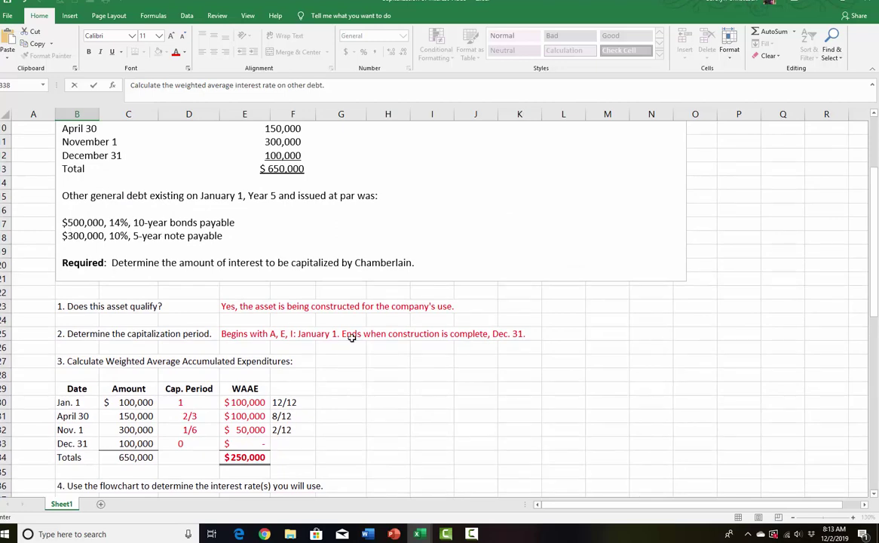
{"action": "scroll", "coordinate": [304, 350], "scroll_direction": "down", "scroll_amount": 4}
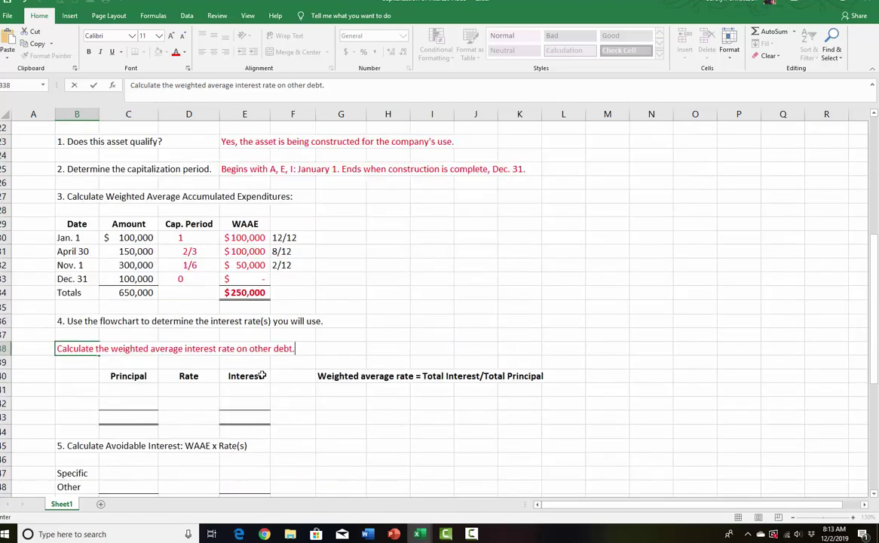
{"action": "left_click", "coordinate": [127, 389]}
{"action": "type", "text": "500,0"}
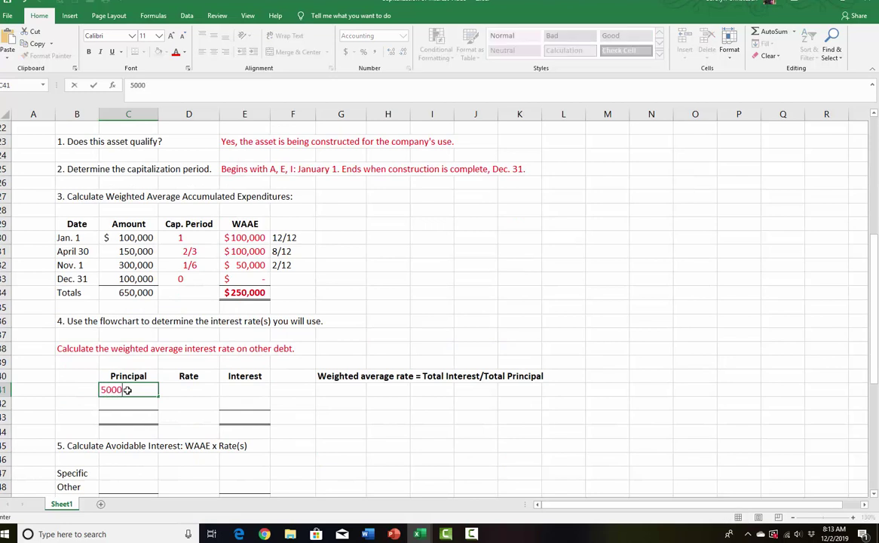
{"action": "type", "text": "00"}
{"action": "key", "text": "Return"}
{"action": "left_click", "coordinate": [181, 390]}
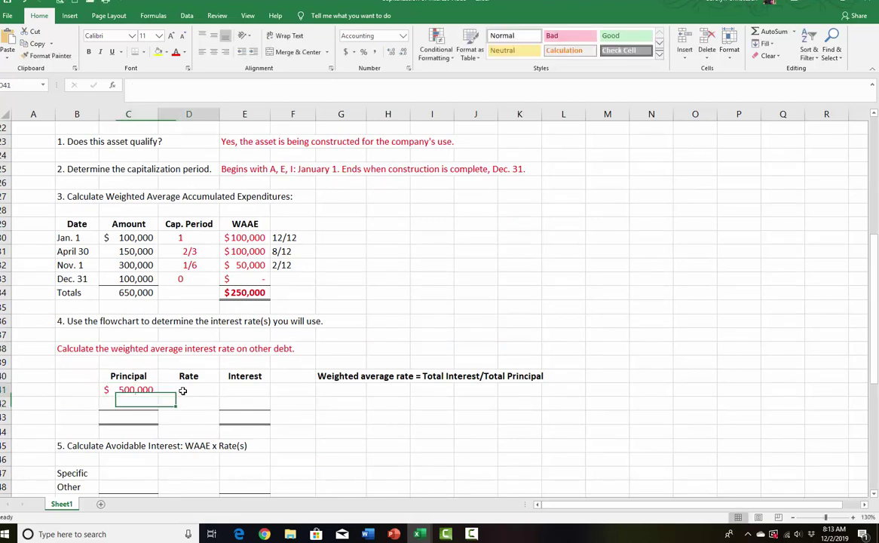
{"action": "type", "text": "14%"}
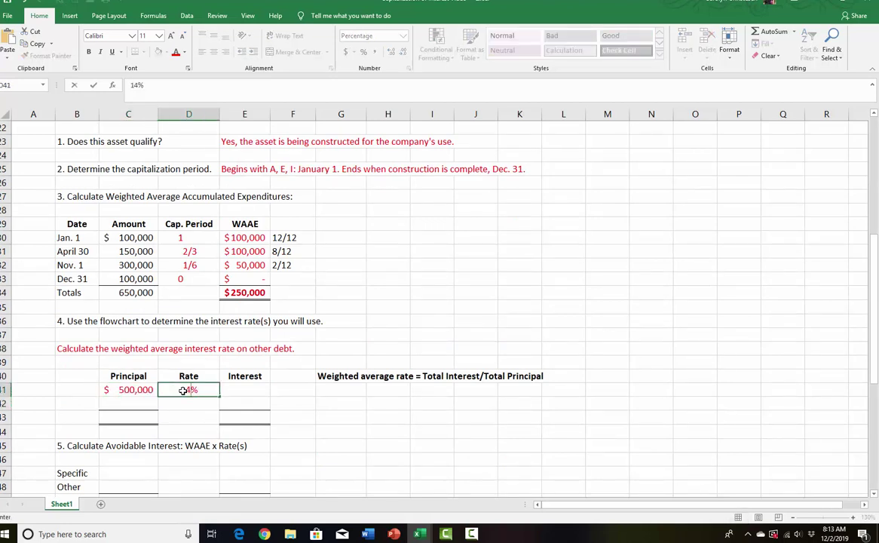
{"action": "key", "text": "Return"}
Step: Enter the note payable in the second row of the rate table: principal 300,000 in C42 and rate 10% in D42
{"action": "scroll", "coordinate": [251, 411], "scroll_direction": "up", "scroll_amount": 2}
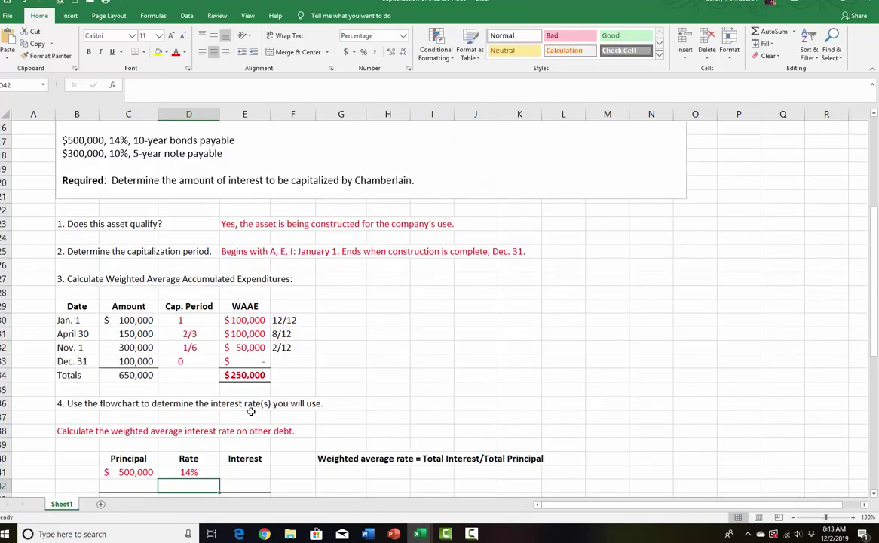
{"action": "scroll", "coordinate": [251, 411], "scroll_direction": "up", "scroll_amount": 3}
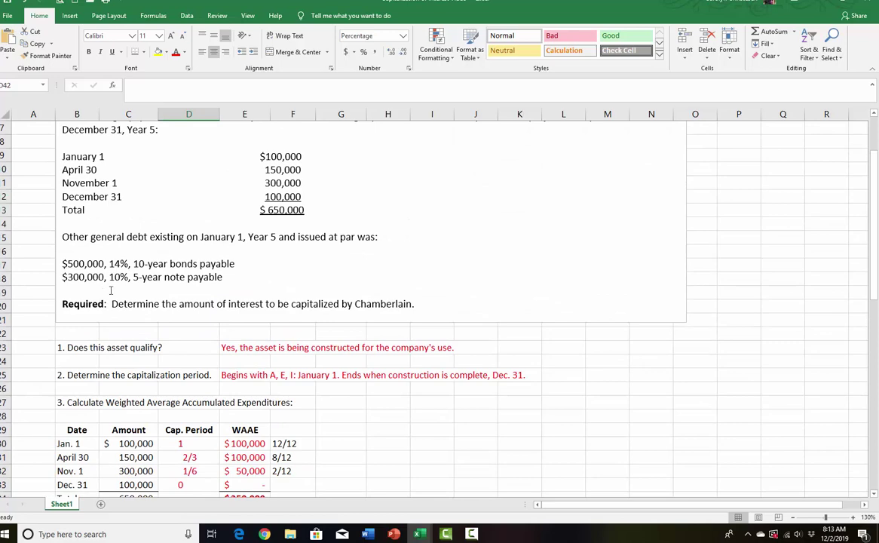
{"action": "scroll", "coordinate": [165, 293], "scroll_direction": "down", "scroll_amount": 4}
{"action": "left_click", "coordinate": [116, 443]}
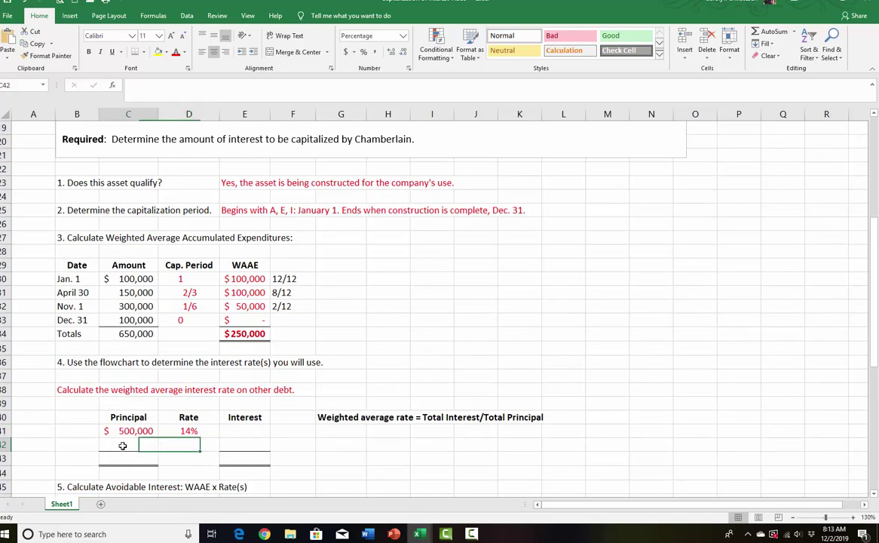
{"action": "type", "text": "300000"}
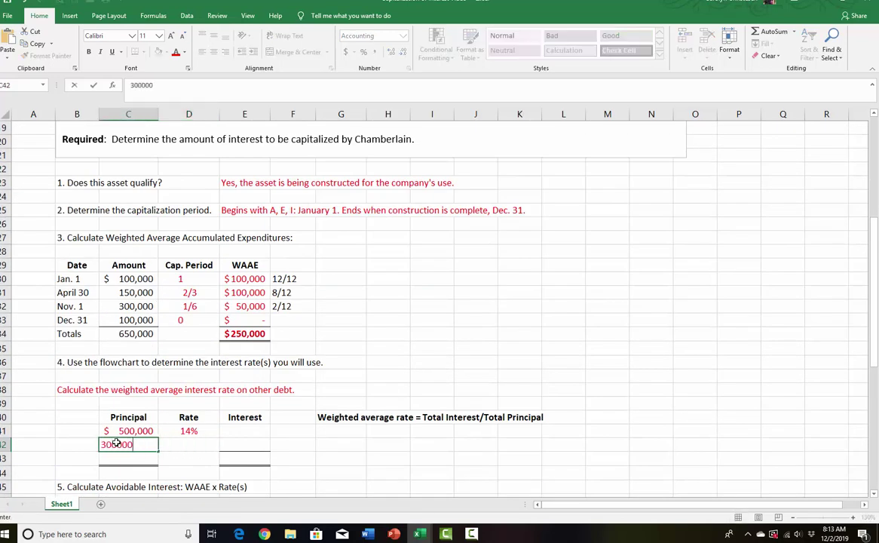
{"action": "scroll", "coordinate": [121, 442], "scroll_direction": "up", "scroll_amount": 1}
{"action": "key", "text": "Return"}
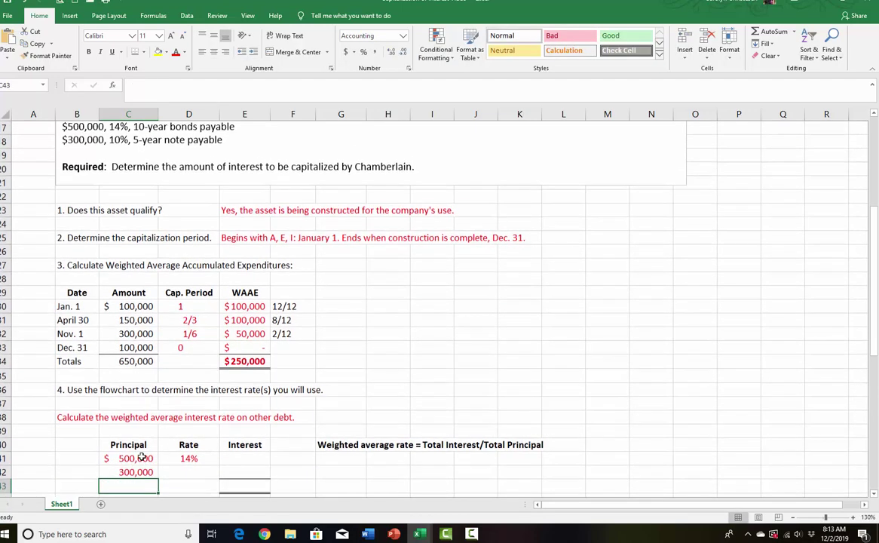
{"action": "left_click", "coordinate": [190, 470]}
{"action": "type", "text": "10%"}
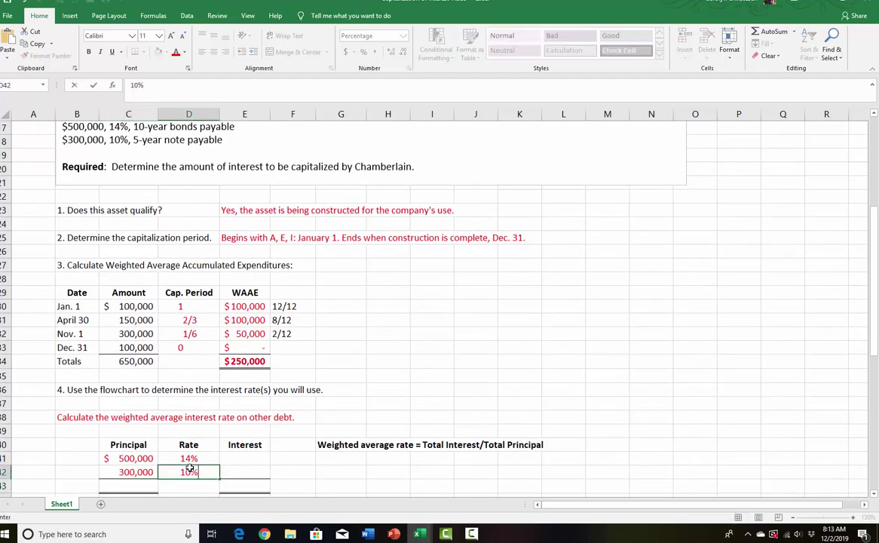
{"action": "key", "text": "Up"}
Step: Calculate the bonds' interest in E41 as =C41*D41 and copy the formula down to E42 for the note
{"action": "key", "text": "Right"}
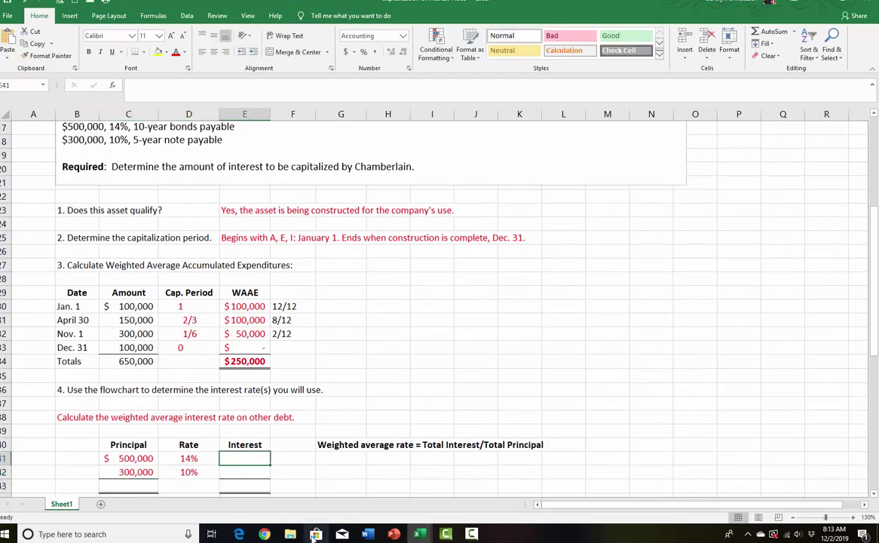
{"action": "type", "text": "="}
{"action": "left_click", "coordinate": [121, 458]}
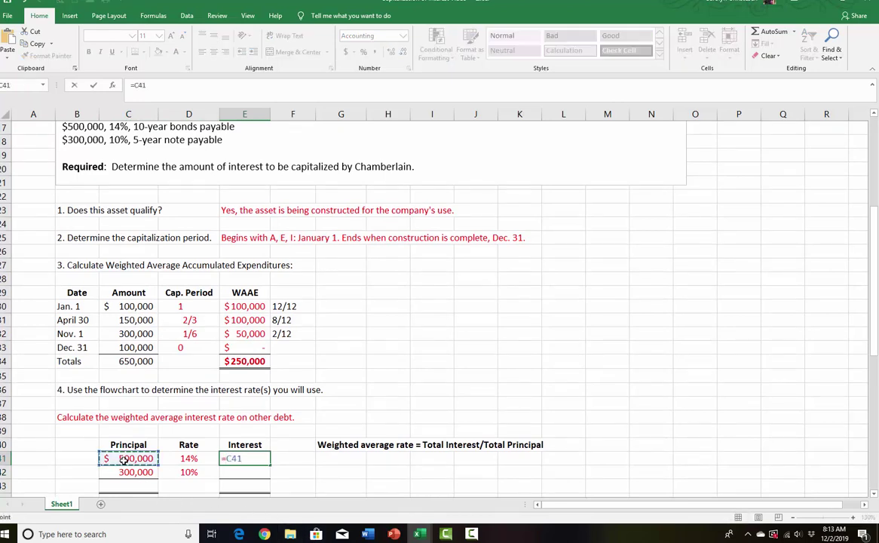
{"action": "type", "text": "*"}
{"action": "left_click", "coordinate": [190, 458]}
{"action": "key", "text": "Return"}
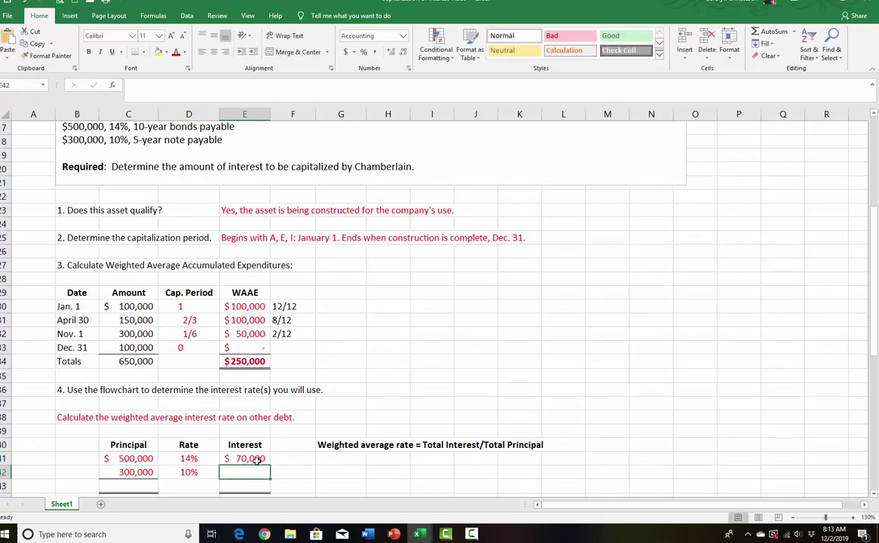
{"action": "left_click", "coordinate": [256, 458]}
{"action": "left_click_drag", "start_coordinate": [270, 465], "coordinate": [281, 479]}
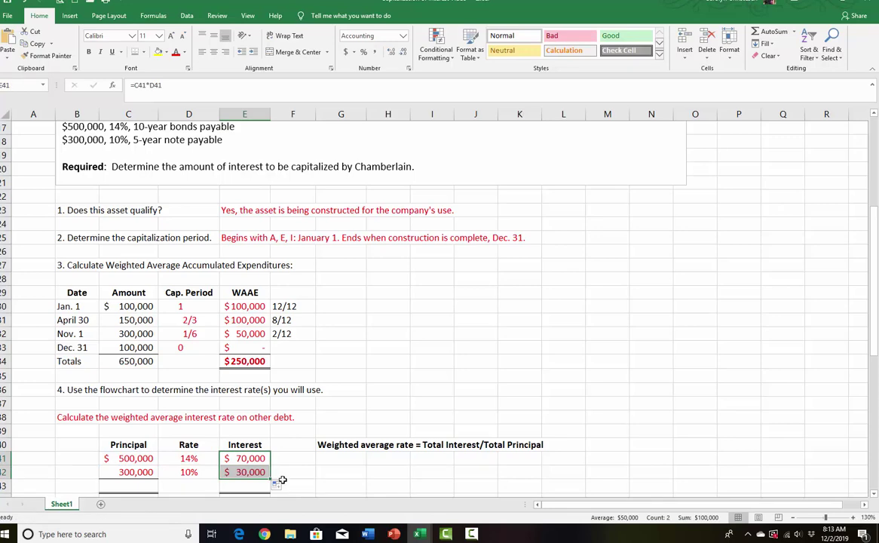
Step: Total the Interest column in E43 and the Principal column in C43 with AutoSum
{"action": "scroll", "coordinate": [193, 468], "scroll_direction": "down", "scroll_amount": 1}
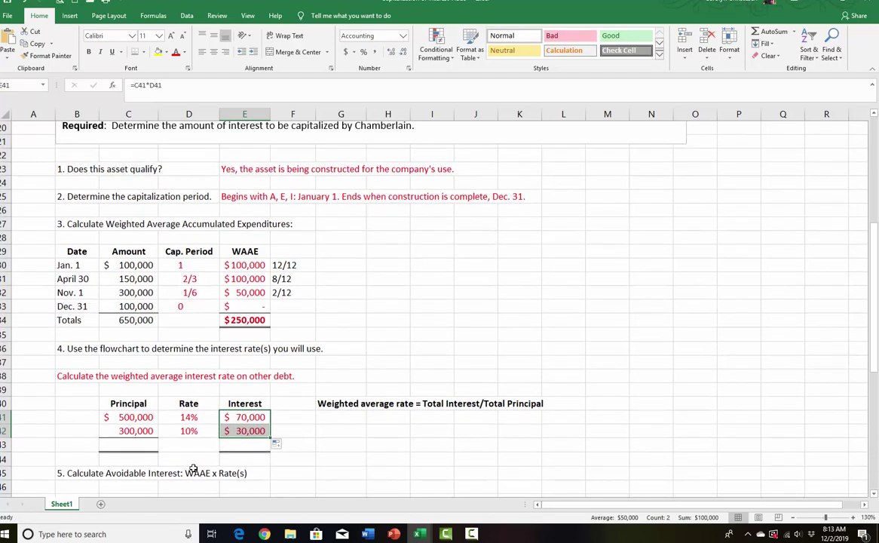
{"action": "left_click", "coordinate": [244, 444]}
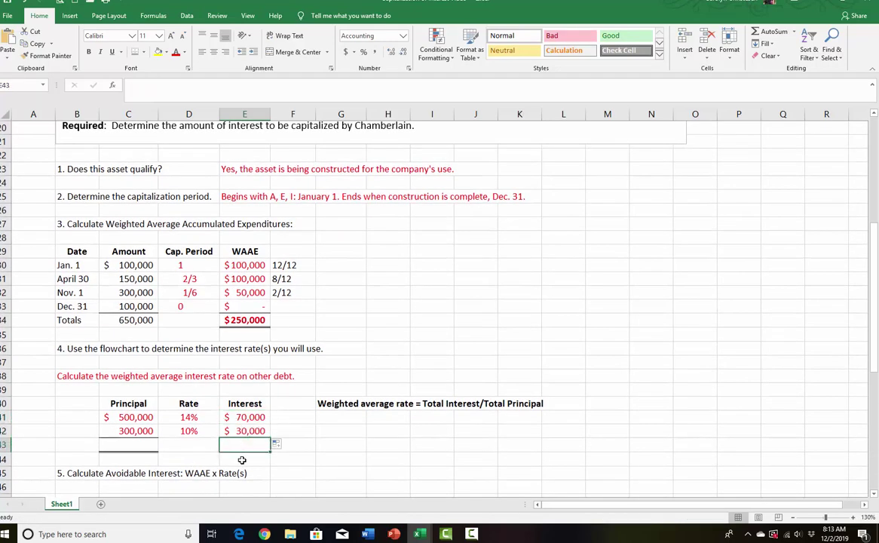
{"action": "left_click", "coordinate": [776, 32]}
{"action": "key", "text": "Return"}
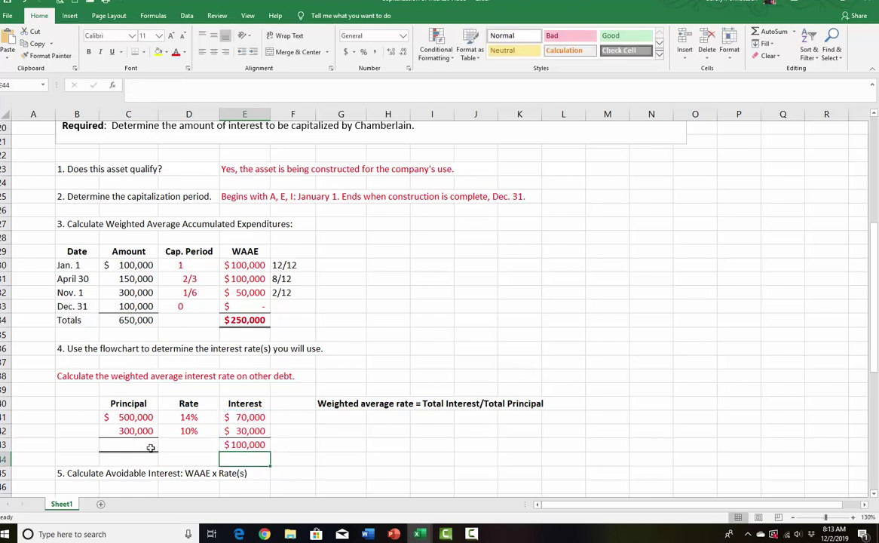
{"action": "left_click", "coordinate": [139, 446]}
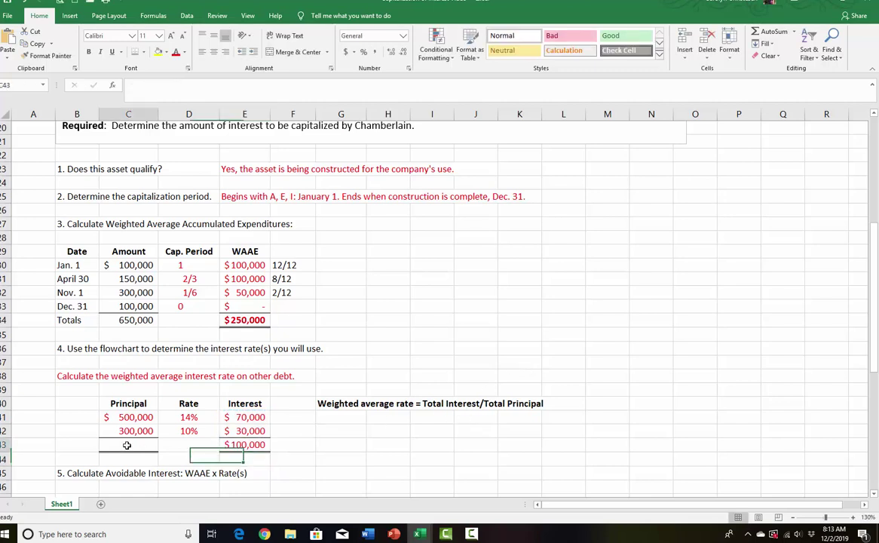
{"action": "left_click", "coordinate": [774, 33]}
{"action": "key", "text": "Return"}
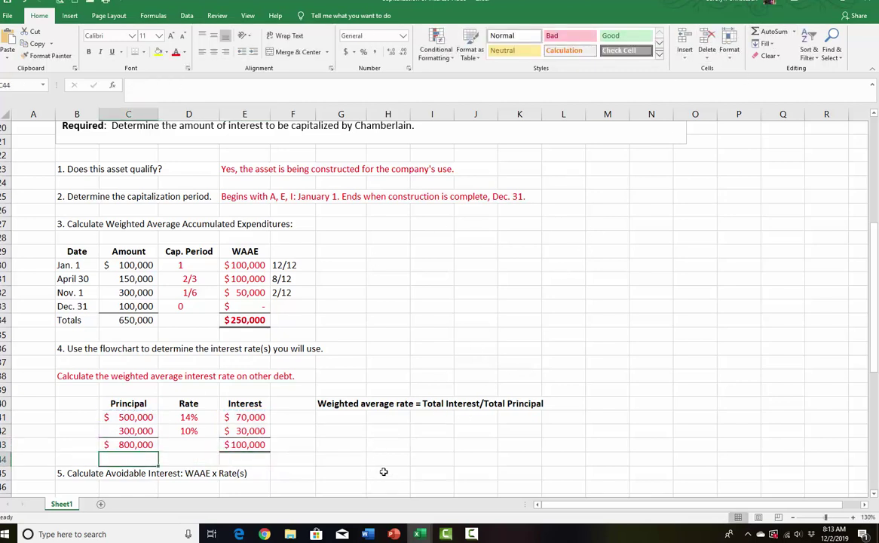
Step: Calculate the weighted average rate in G42 as total interest over total principal, =E43/C43
{"action": "left_click", "coordinate": [375, 446]}
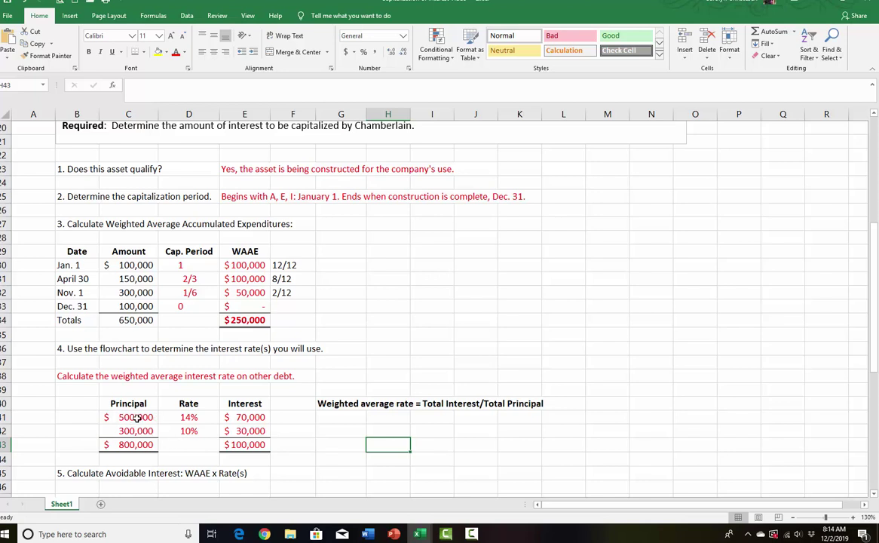
{"action": "left_click", "coordinate": [342, 430]}
{"action": "type", "text": "="}
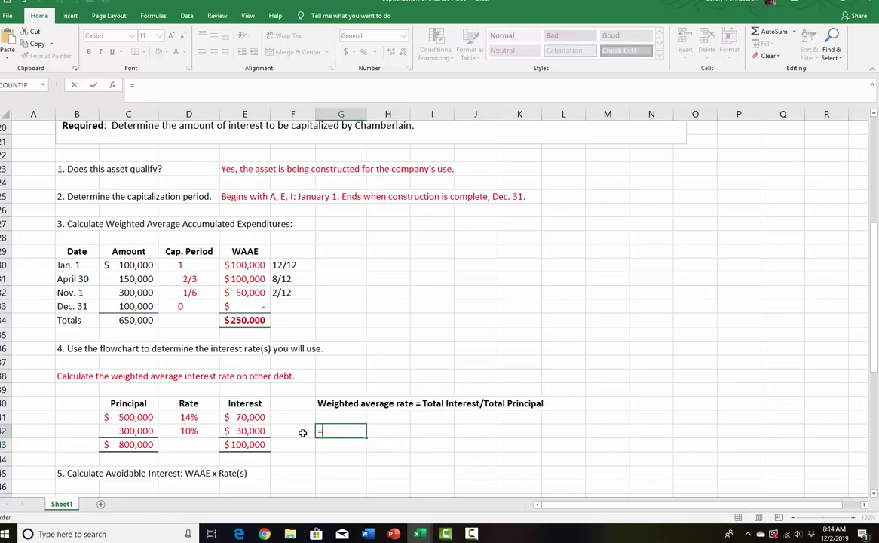
{"action": "left_click", "coordinate": [237, 444]}
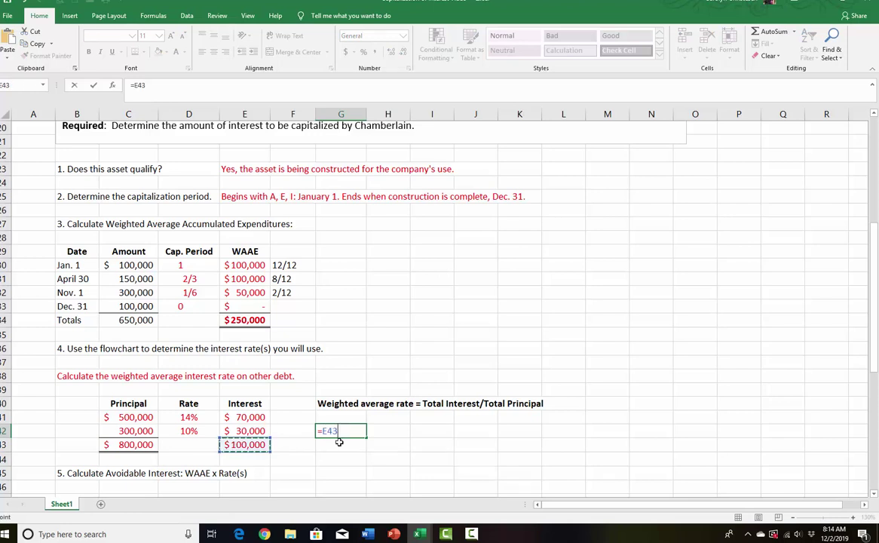
{"action": "type", "text": "/"}
{"action": "left_click", "coordinate": [130, 444]}
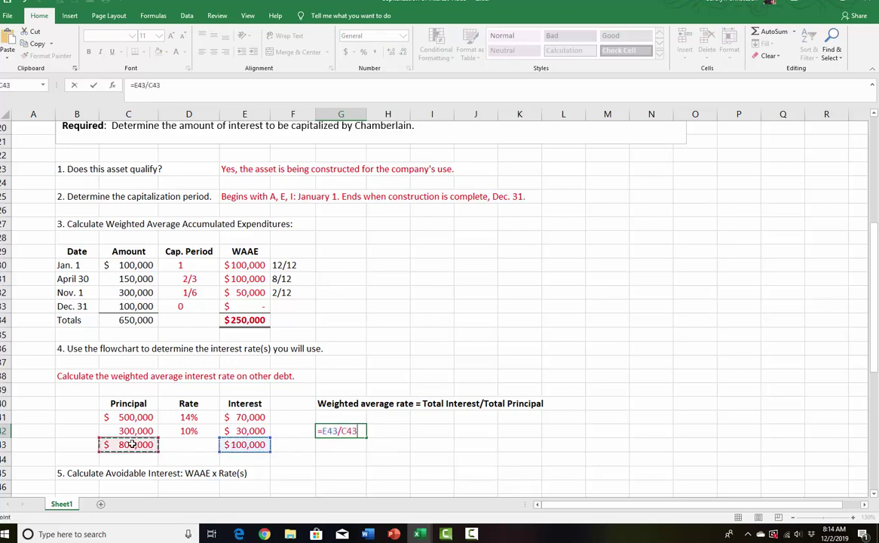
{"action": "key", "text": "Return"}
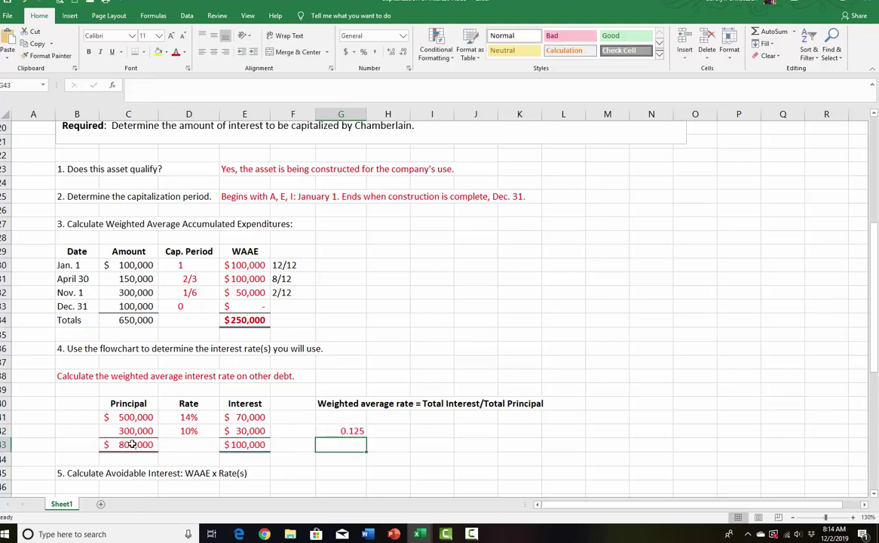
Step: Enter the weighted average rate as the percentage 12.5% in H42 and make it bold
{"action": "left_click", "coordinate": [383, 431]}
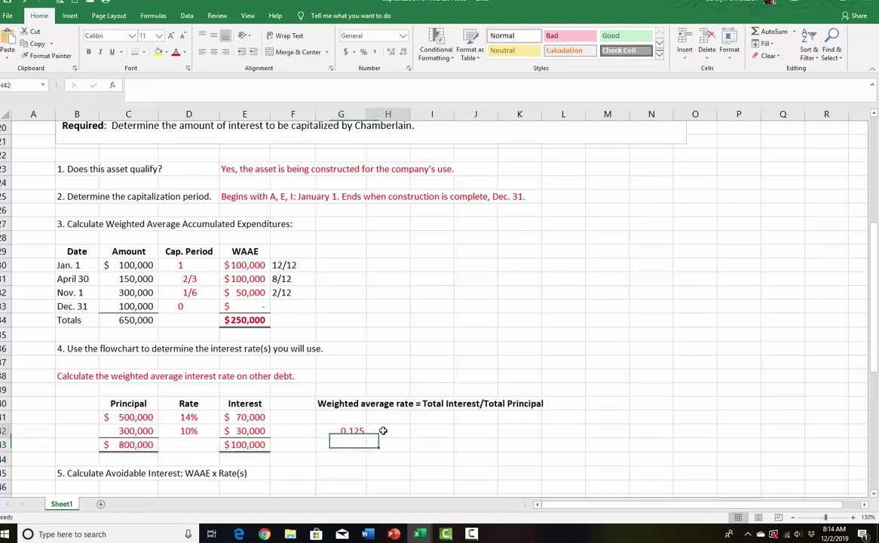
{"action": "type", "text": "12"}
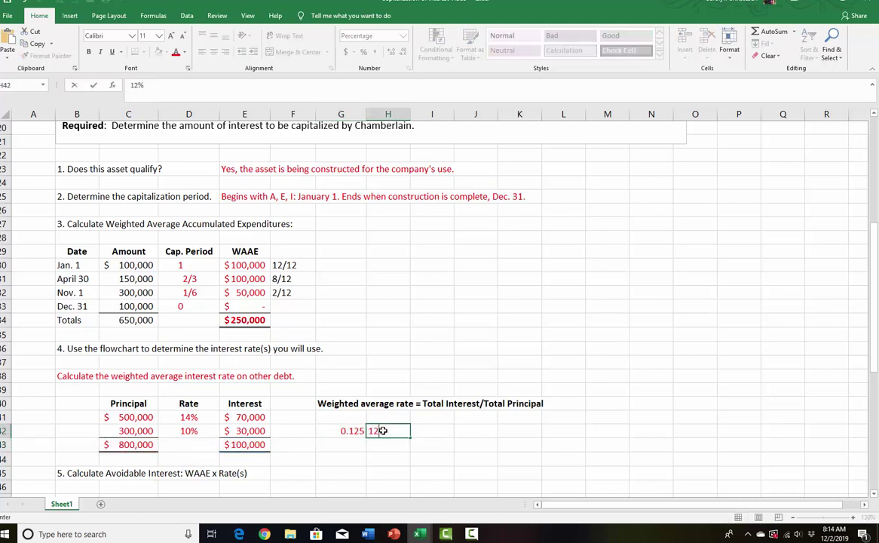
{"action": "type", "text": ".5"}
{"action": "left_click", "coordinate": [480, 443]}
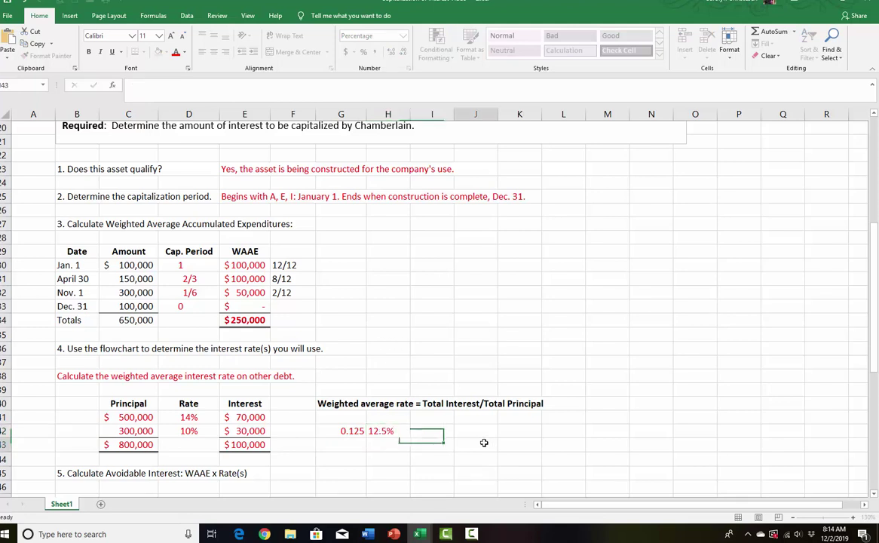
{"action": "left_click", "coordinate": [392, 430]}
{"action": "left_click", "coordinate": [506, 431]}
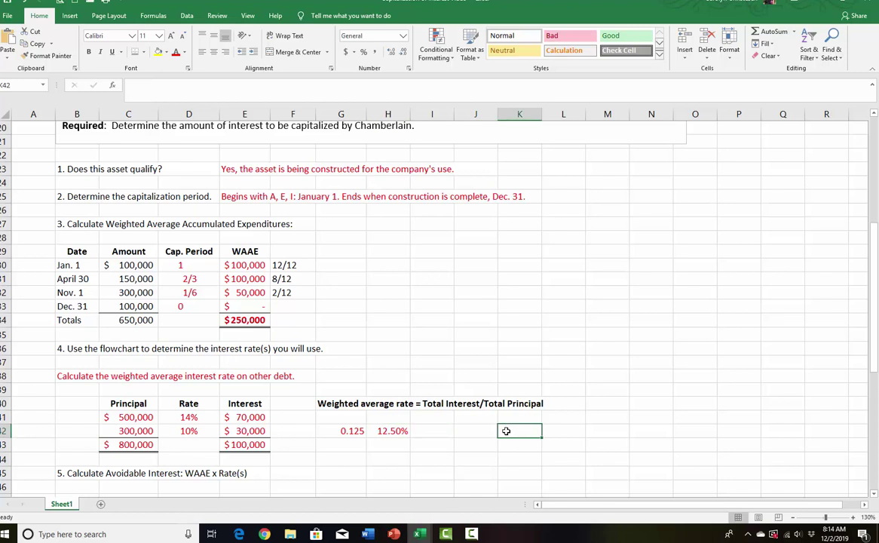
{"action": "left_click", "coordinate": [394, 430]}
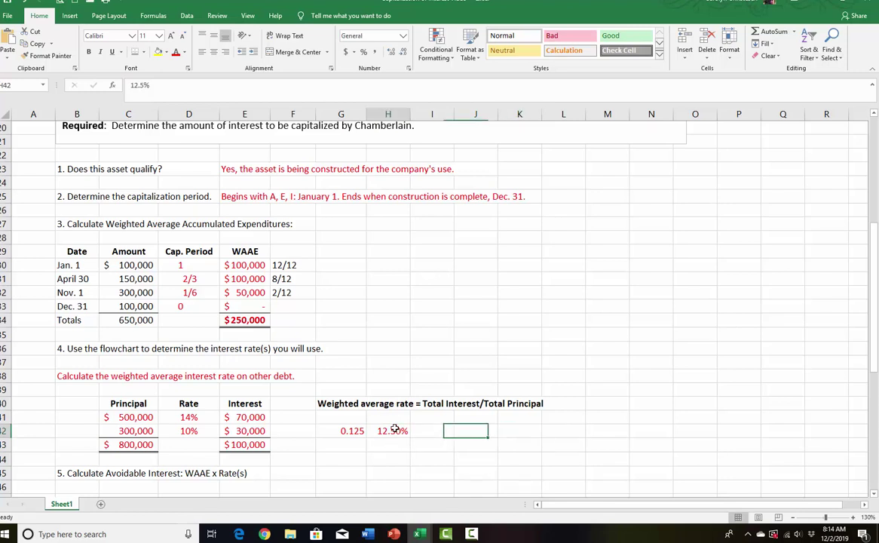
{"action": "left_click", "coordinate": [89, 51]}
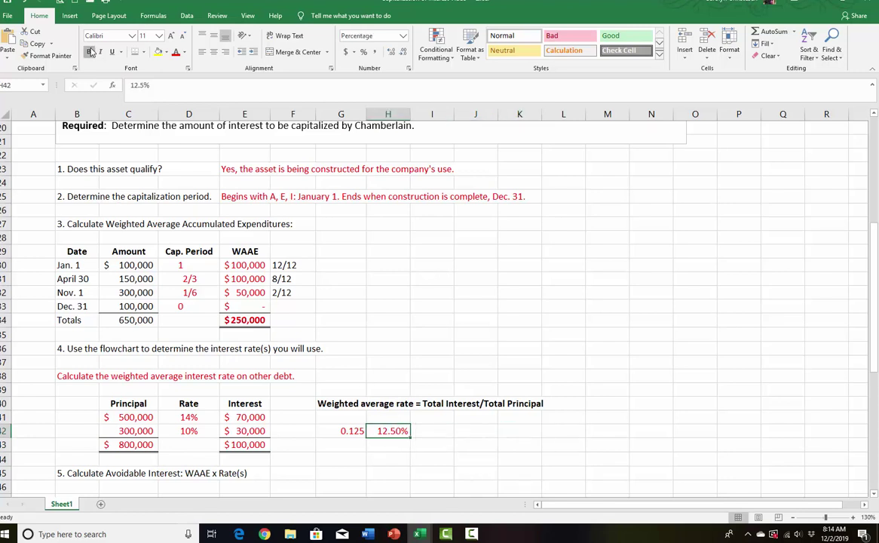
{"action": "left_click", "coordinate": [546, 427]}
Step: Link the WAAE total in C49 of the avoidable interest table to the accumulated expenditures total with =E34
{"action": "scroll", "coordinate": [545, 428], "scroll_direction": "down", "scroll_amount": 2}
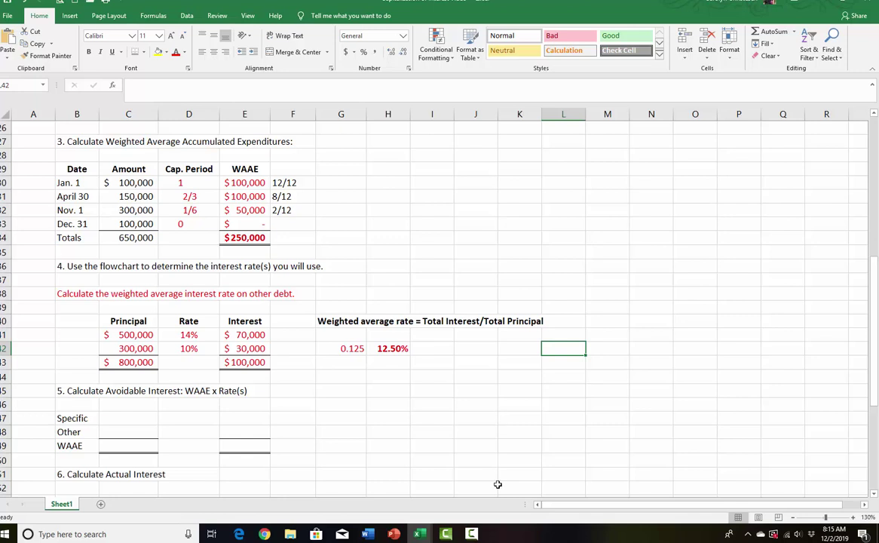
{"action": "left_click", "coordinate": [118, 445]}
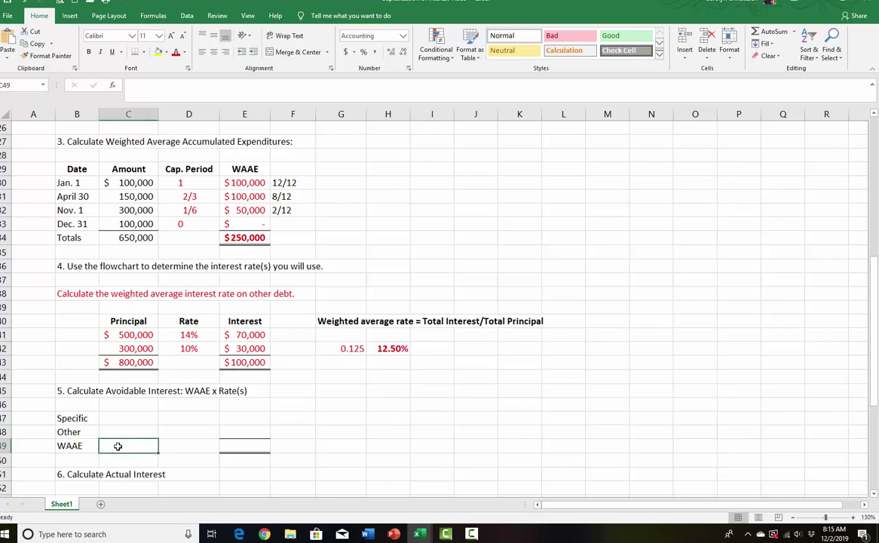
{"action": "type", "text": "="}
{"action": "left_click", "coordinate": [244, 238]}
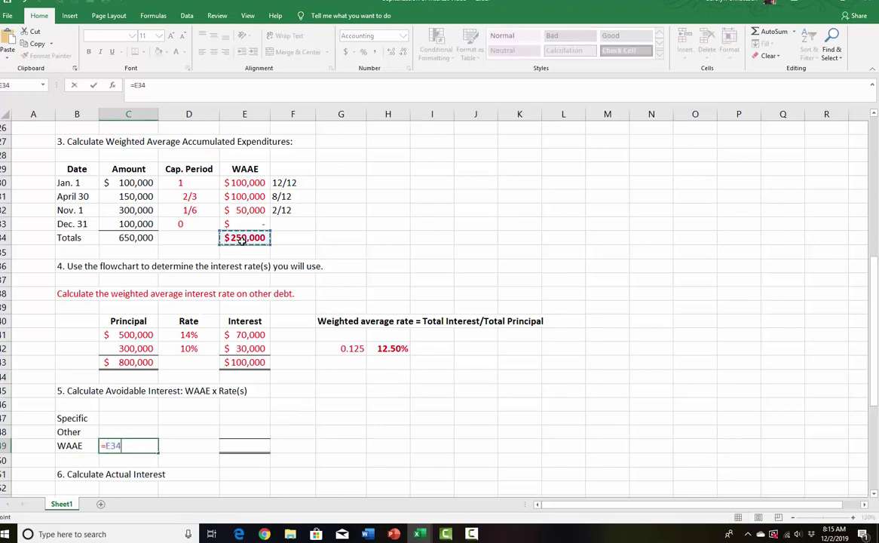
{"action": "key", "text": "Return"}
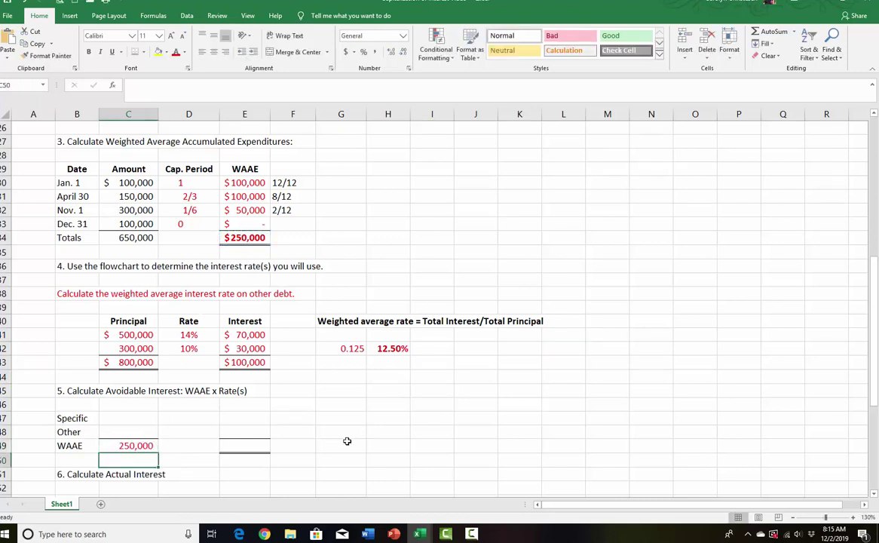
{"action": "left_click", "coordinate": [323, 405]}
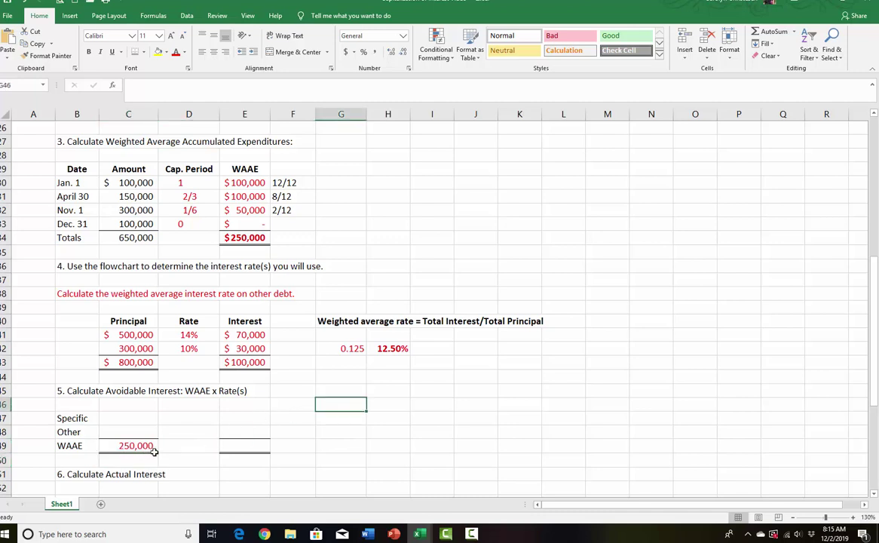
Step: Fill in the Specific row of the avoidable interest table: amount 200,000 in C47 and rate 12% in D47
{"action": "left_click", "coordinate": [124, 416]}
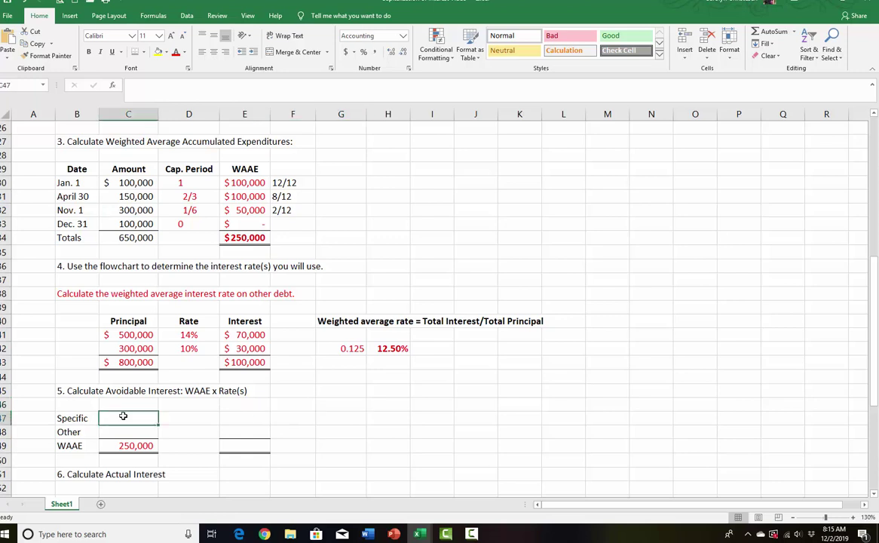
{"action": "type", "text": "200000"}
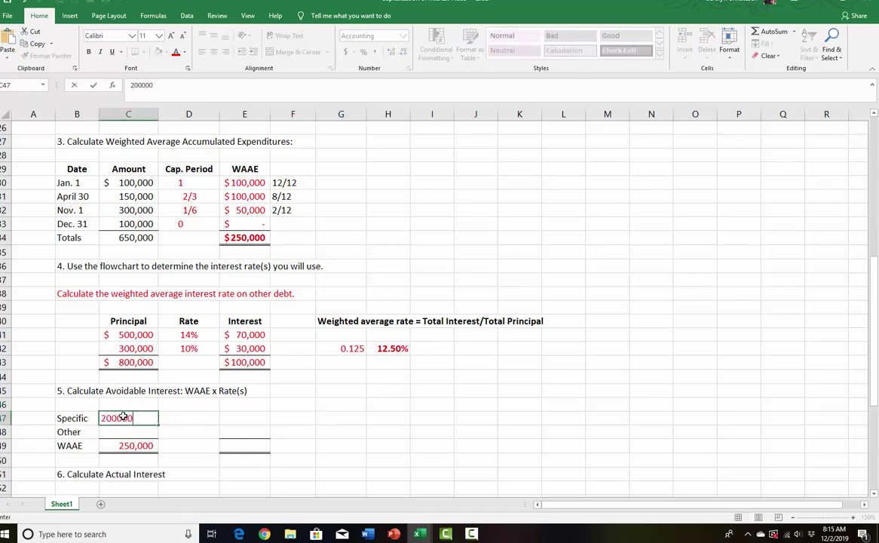
{"action": "key", "text": "Return"}
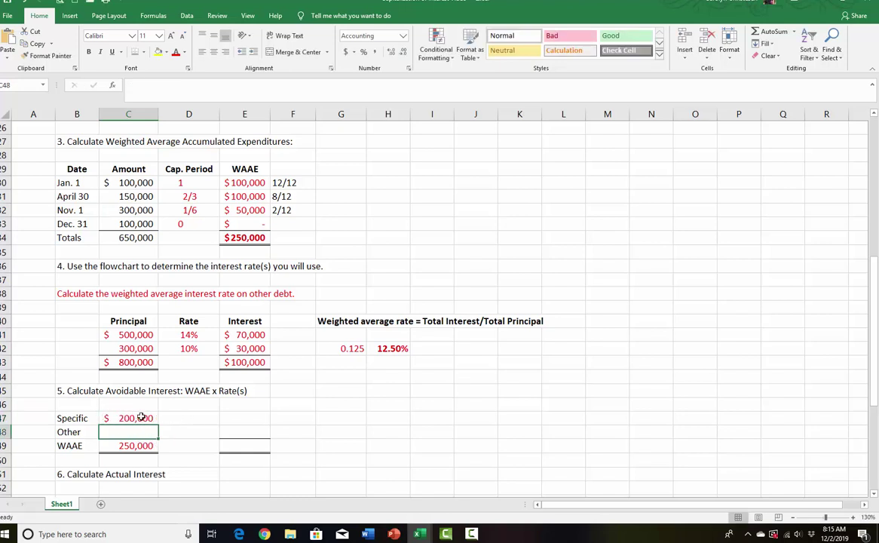
{"action": "left_click", "coordinate": [179, 417]}
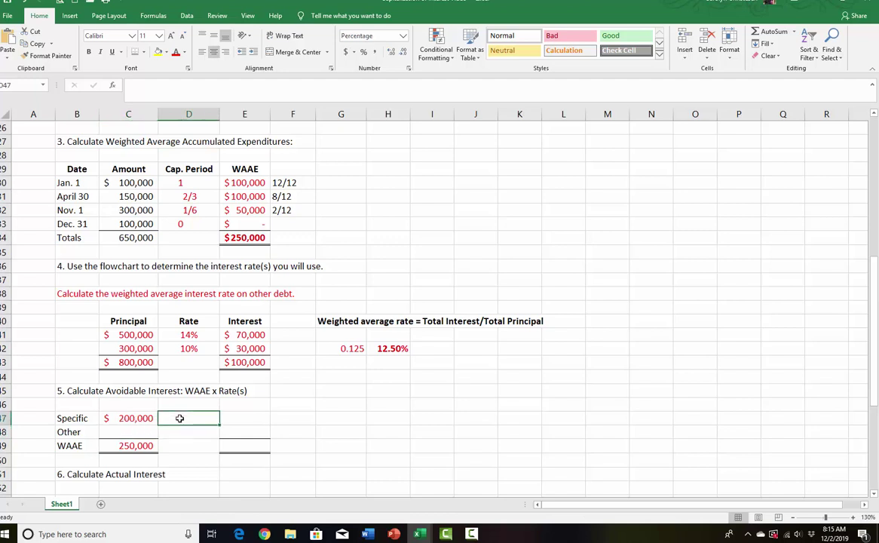
{"action": "type", "text": "12"}
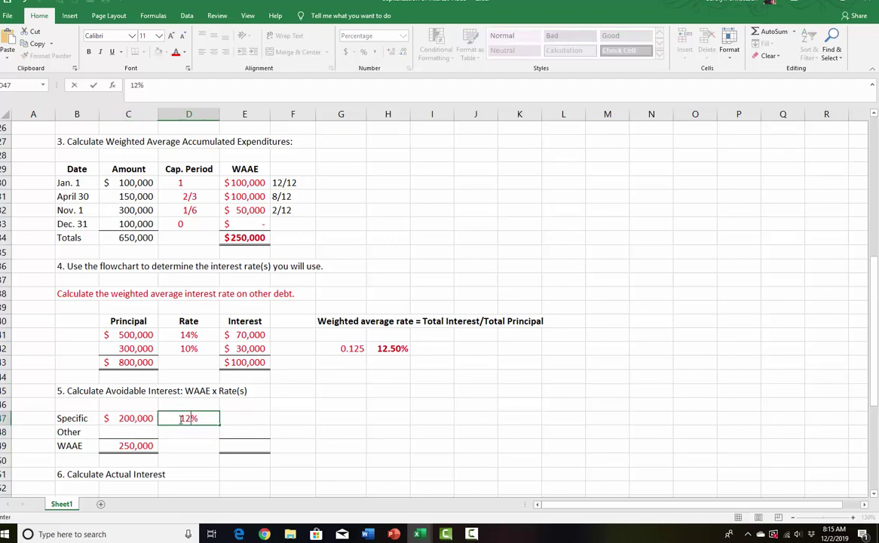
Step: Calculate the avoidable interest on the specific debt in E47 as =C47*D47
{"action": "left_click", "coordinate": [231, 416]}
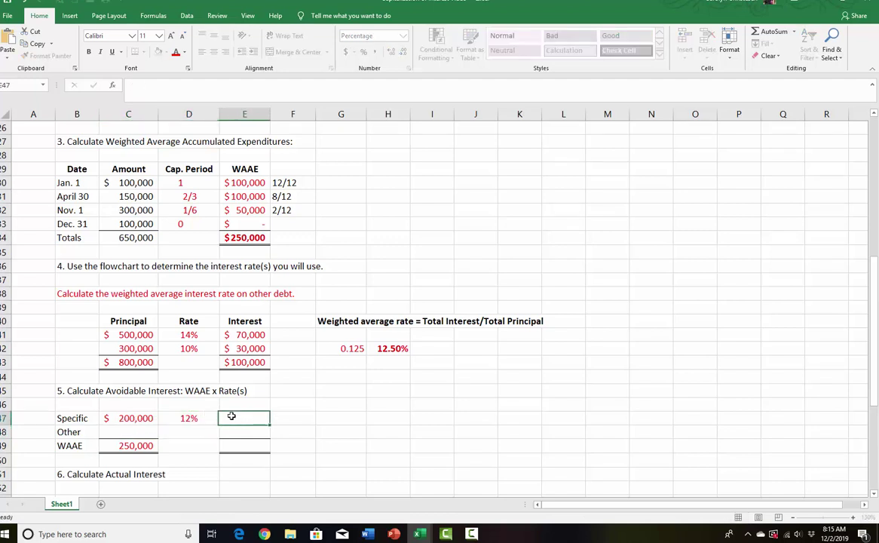
{"action": "type", "text": "="}
{"action": "left_click", "coordinate": [140, 417]}
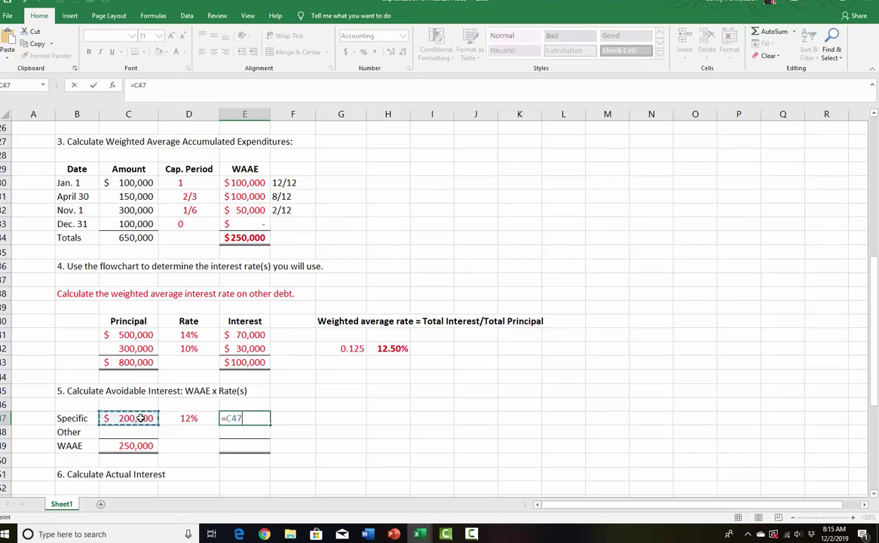
{"action": "type", "text": "*"}
{"action": "left_click", "coordinate": [185, 417]}
{"action": "key", "text": "Return"}
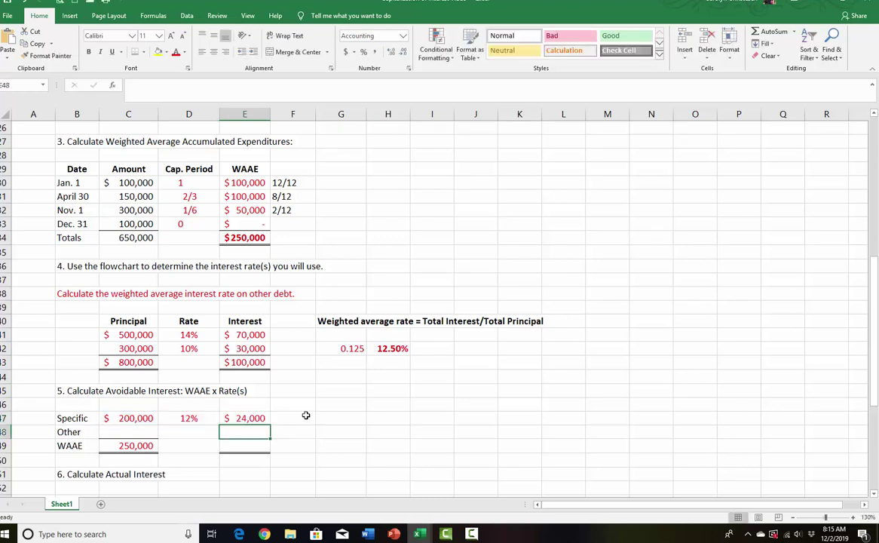
Step: Calculate the Other amount in C48 of the avoidable interest table as =C49-C47
{"action": "left_click", "coordinate": [119, 432]}
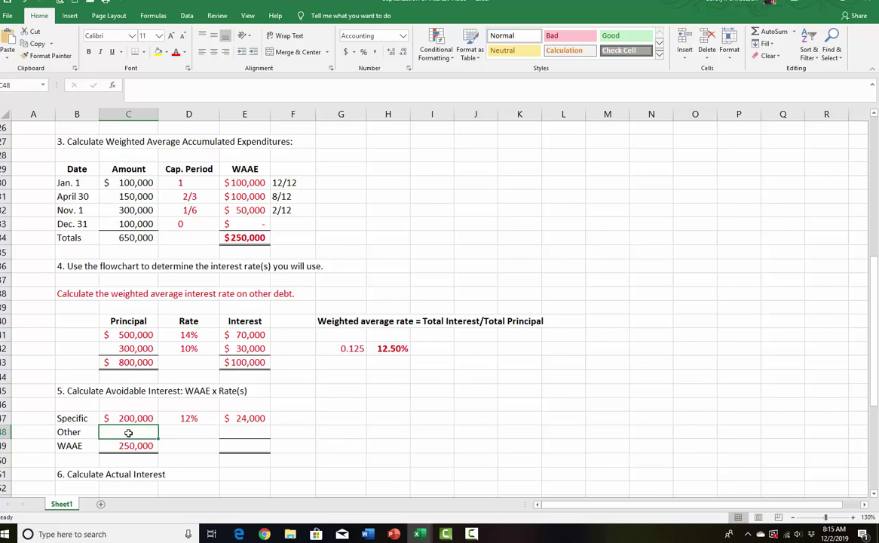
{"action": "type", "text": "="}
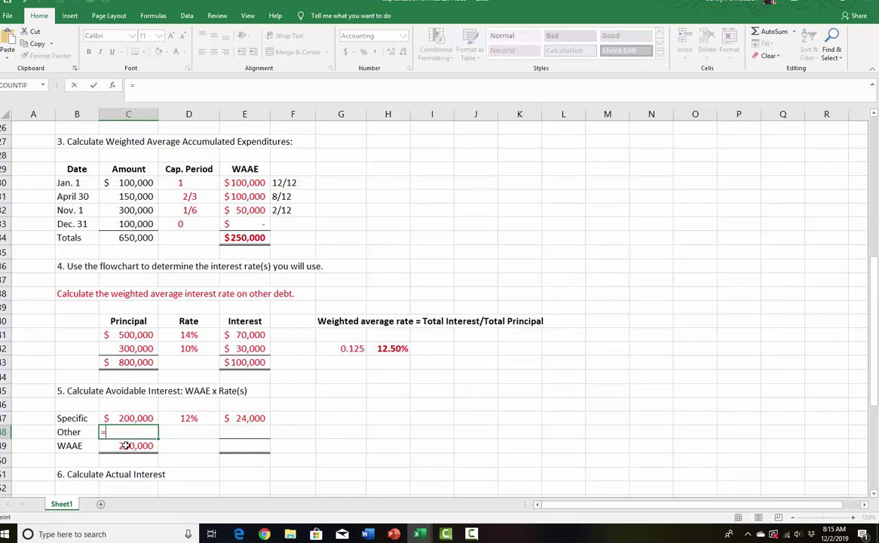
{"action": "left_click", "coordinate": [126, 446]}
{"action": "type", "text": "-"}
{"action": "left_click", "coordinate": [128, 417]}
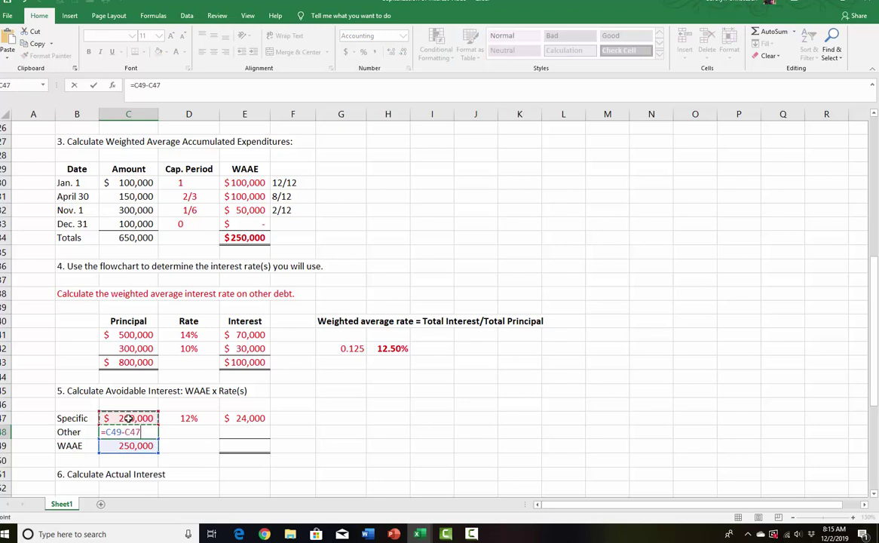
{"action": "key", "text": "Return"}
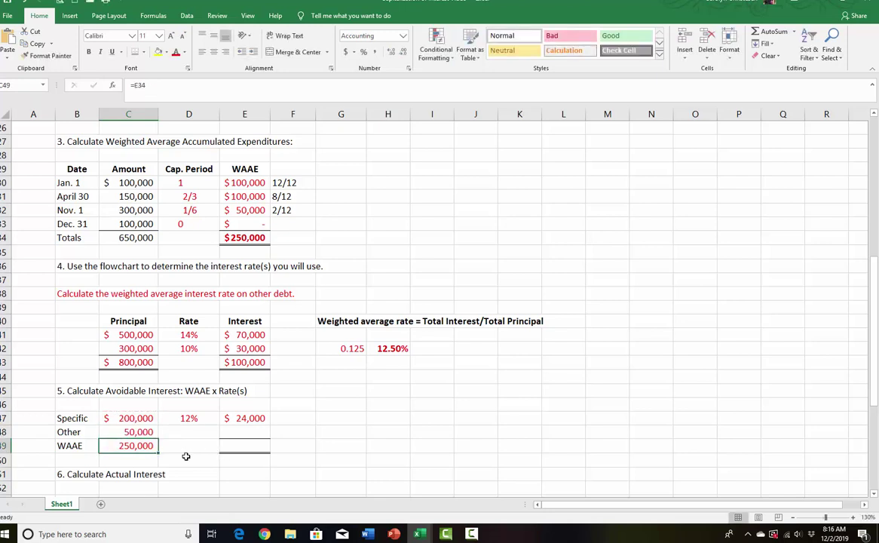
Step: Link the Other rate in D48 to the weighted average rate with =H42
{"action": "left_click", "coordinate": [186, 431]}
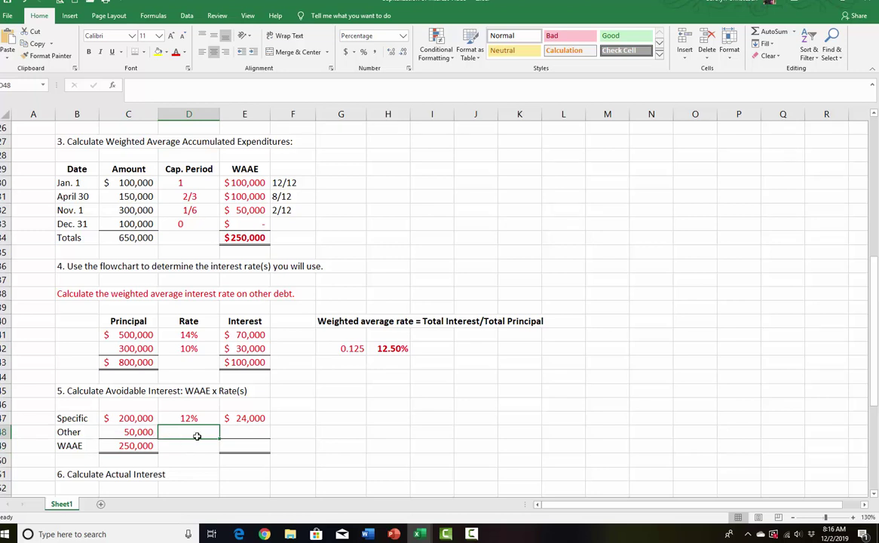
{"action": "type", "text": "="}
{"action": "left_click", "coordinate": [392, 349]}
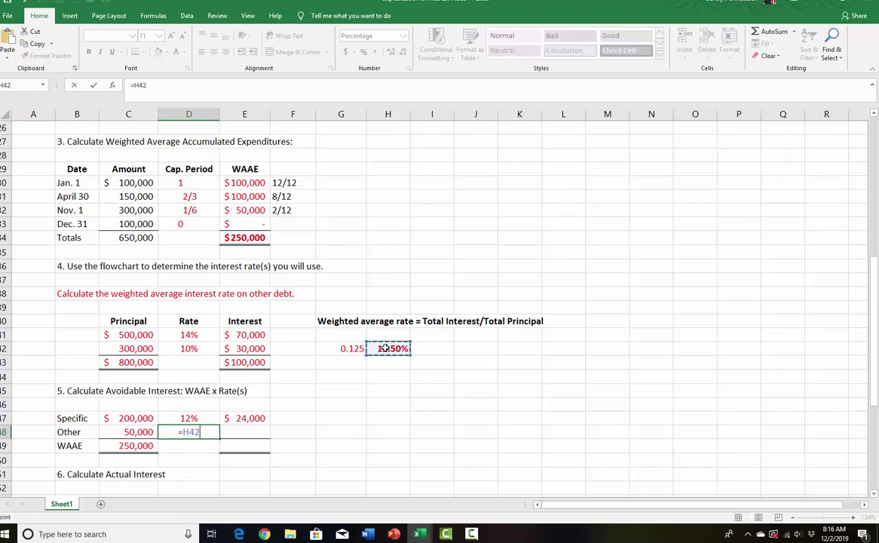
{"action": "key", "text": "Return"}
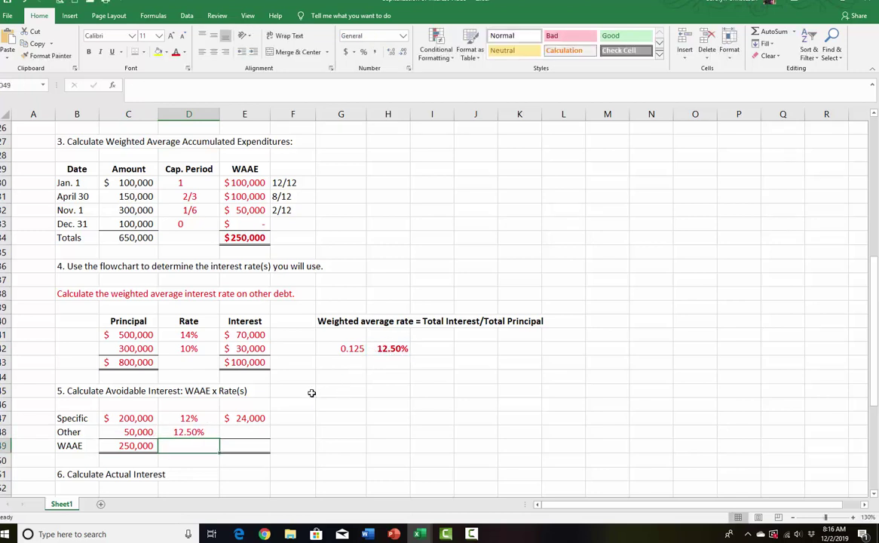
Step: Calculate the avoidable interest on the other debt in E48 as =C48*D48
{"action": "left_click", "coordinate": [244, 431]}
{"action": "type", "text": "="}
{"action": "left_click", "coordinate": [122, 432]}
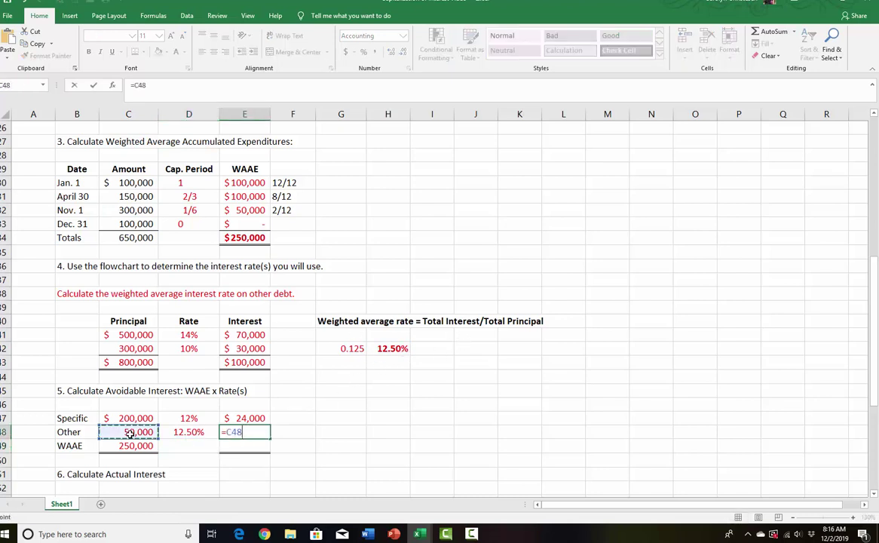
{"action": "type", "text": "*"}
{"action": "left_click", "coordinate": [204, 432]}
{"action": "key", "text": "Return"}
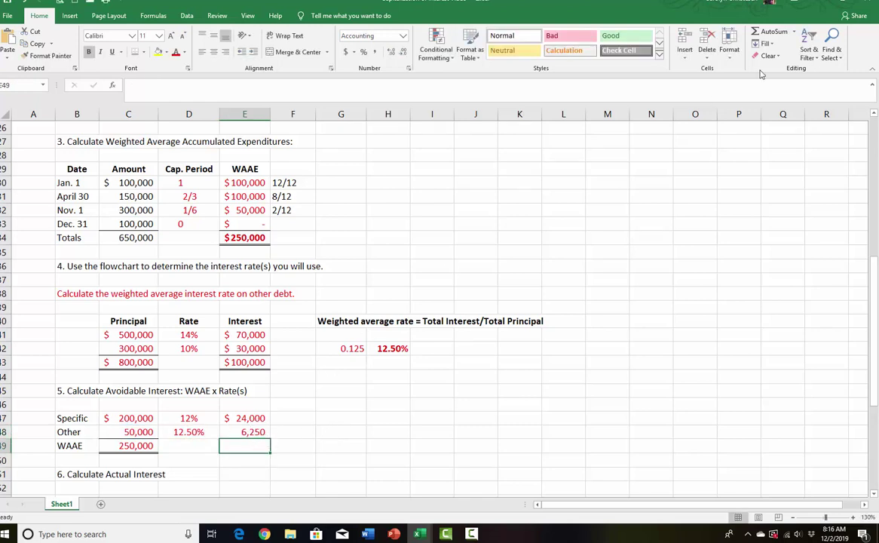
Step: Sum the avoidable interest in E49 and label the total "Avoidable Interest" in F49
{"action": "left_click", "coordinate": [770, 31]}
{"action": "key", "text": "Return"}
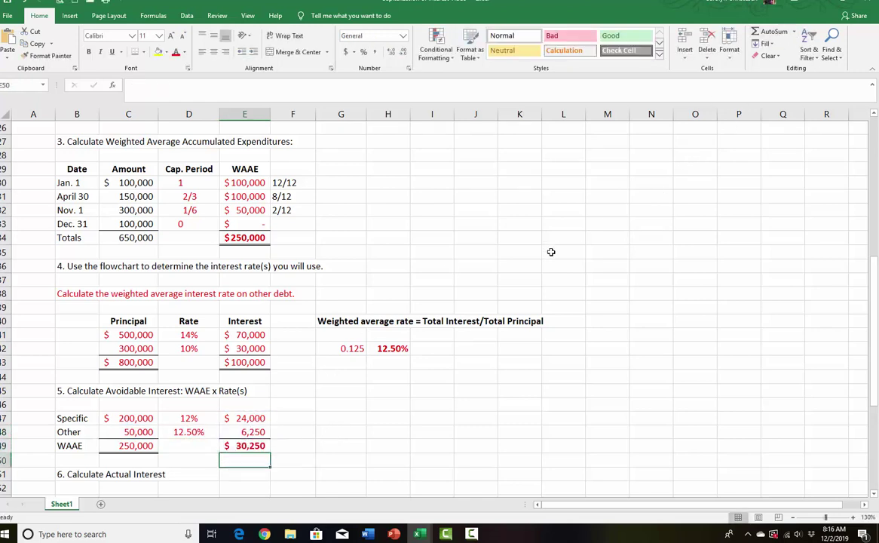
{"action": "left_click", "coordinate": [302, 444]}
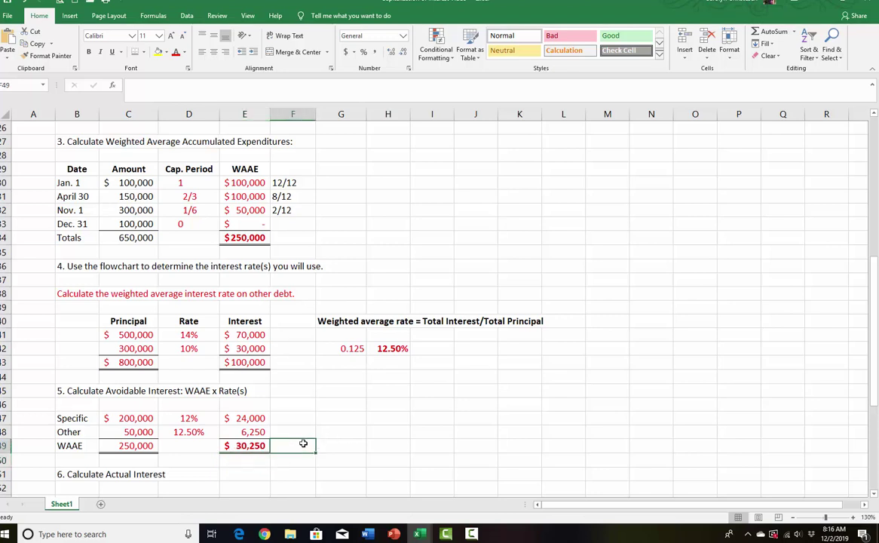
{"action": "type", "text": "Avoica"}
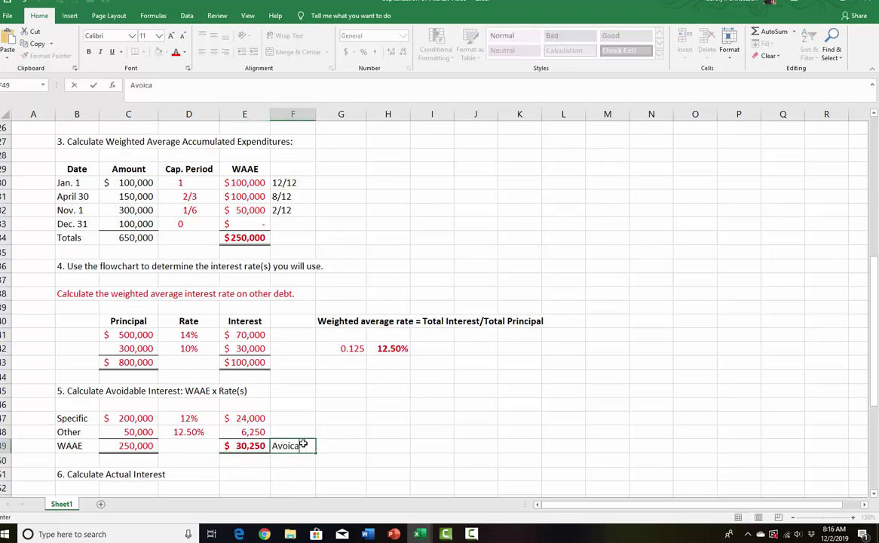
{"action": "key", "text": "BackSpace"}
{"action": "key", "text": "BackSpace"}
{"action": "type", "text": "dable Interes"}
{"action": "left_click", "coordinate": [442, 415]}
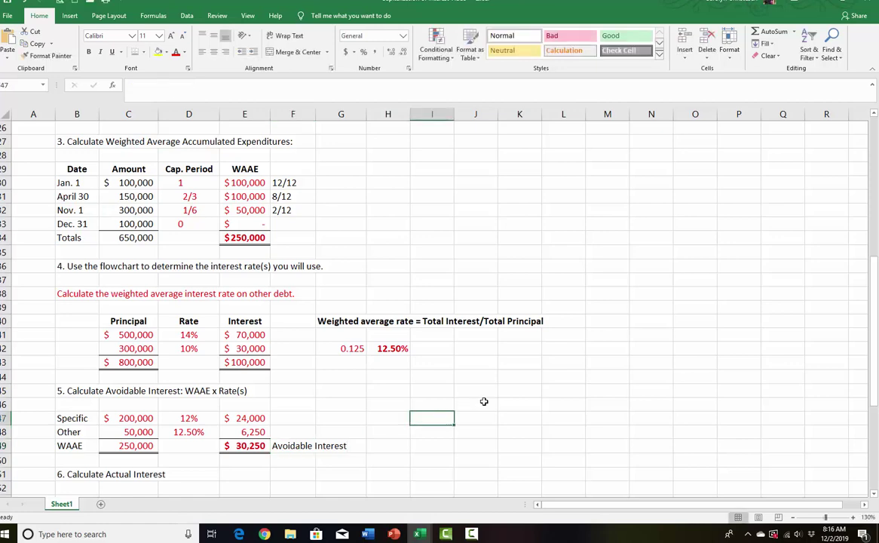
Step: Start the actual interest table by linking the specific debt's principal in C54 with =C47 and its rate in D54 with =D47
{"action": "scroll", "coordinate": [484, 401], "scroll_direction": "down", "scroll_amount": 1}
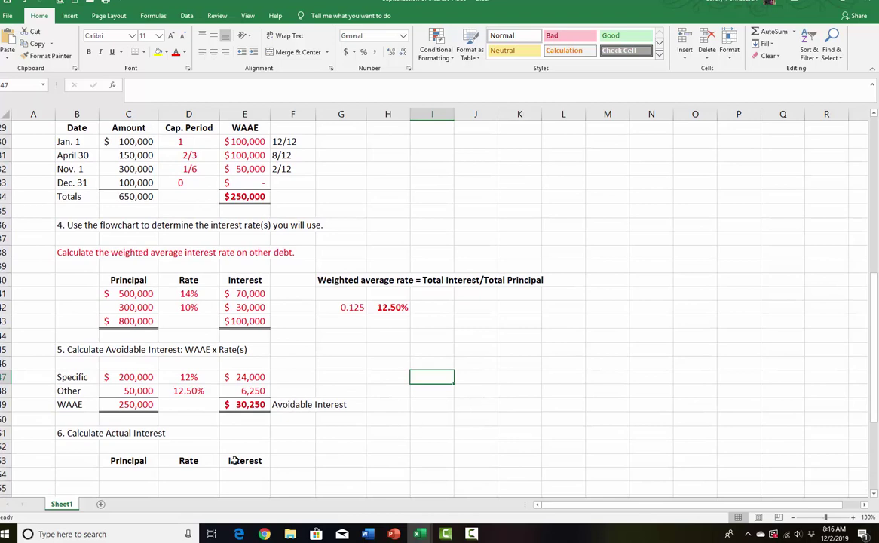
{"action": "scroll", "coordinate": [358, 435], "scroll_direction": "down", "scroll_amount": 3}
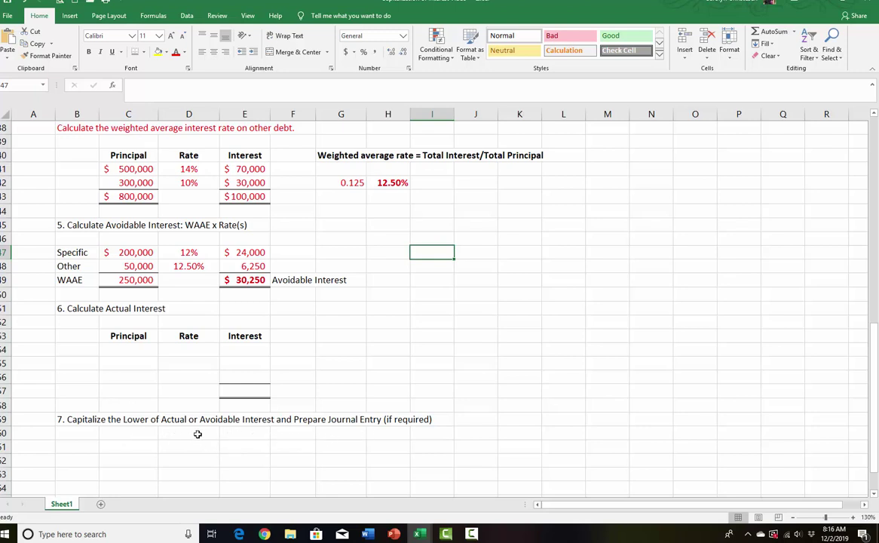
{"action": "scroll", "coordinate": [177, 444], "scroll_direction": "up", "scroll_amount": 1}
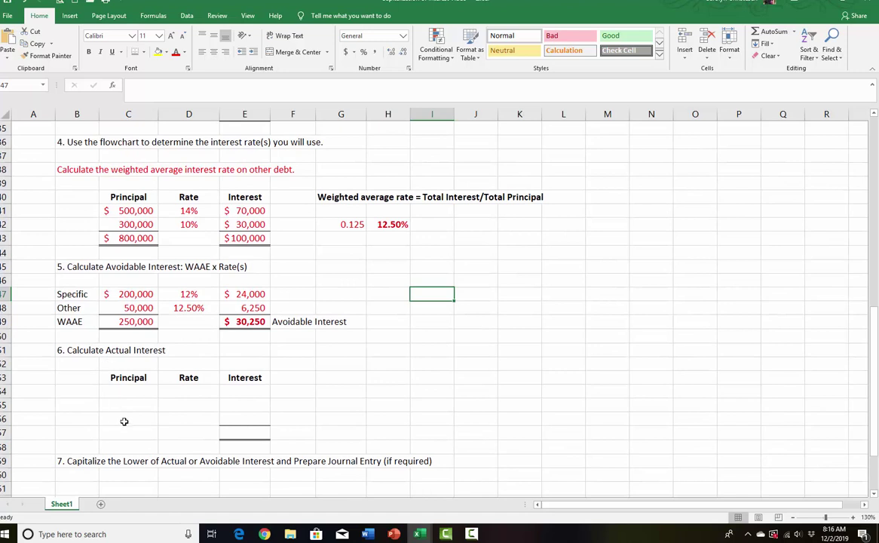
{"action": "left_click", "coordinate": [126, 391]}
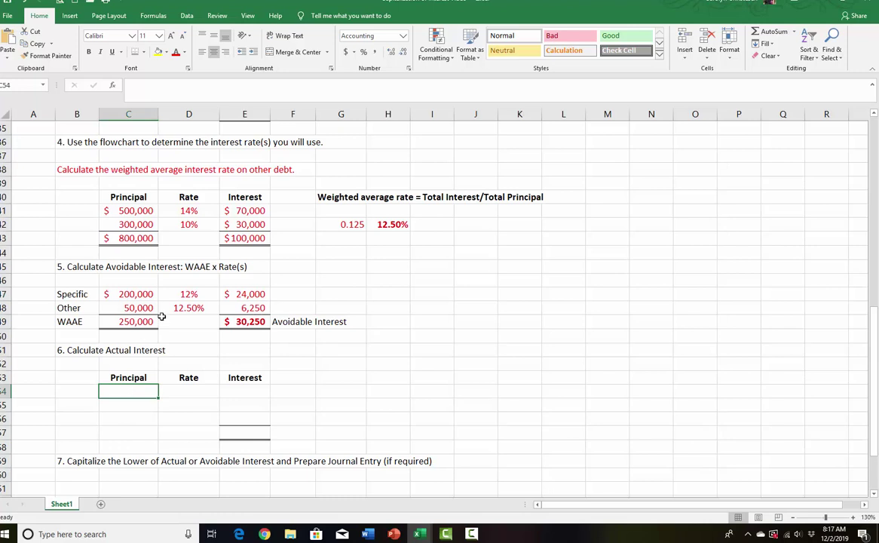
{"action": "type", "text": "="}
{"action": "left_click", "coordinate": [127, 294]}
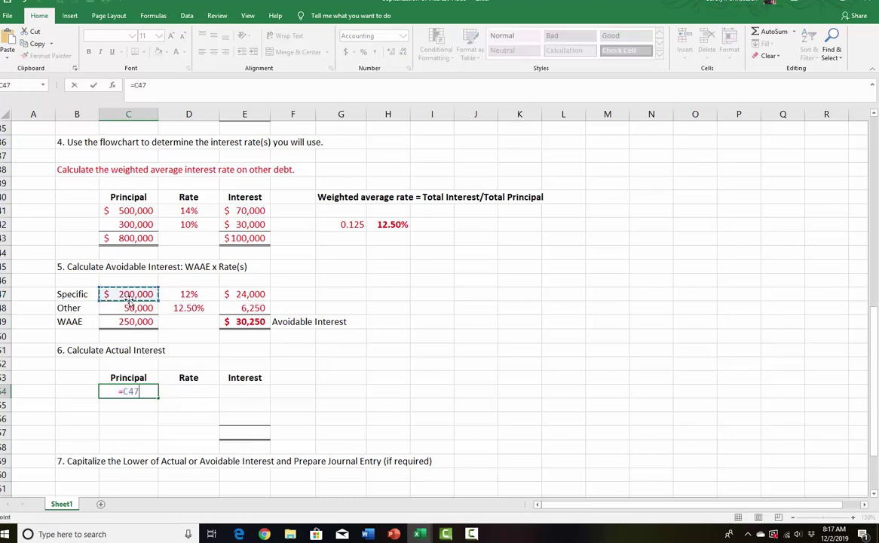
{"action": "key", "text": "Return"}
{"action": "left_click", "coordinate": [181, 393]}
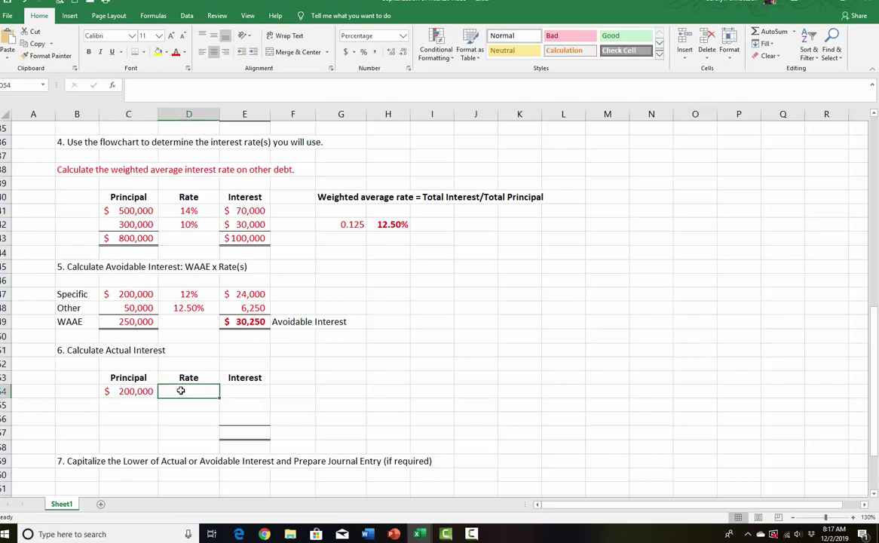
{"action": "type", "text": "="}
{"action": "left_click", "coordinate": [189, 294]}
{"action": "key", "text": "Return"}
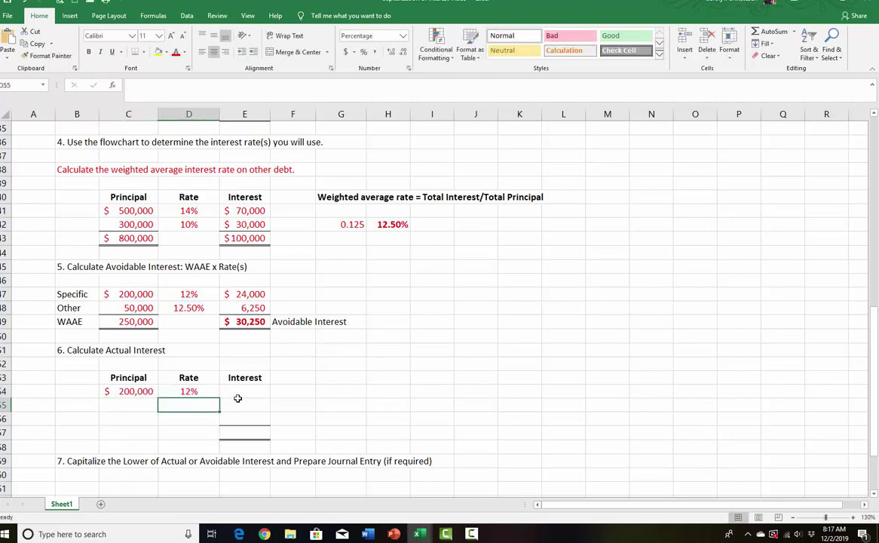
Step: Calculate the actual interest on the specific debt in E54 as =C54*D54
{"action": "left_click", "coordinate": [241, 391]}
{"action": "type", "text": "="}
{"action": "left_click", "coordinate": [138, 391]}
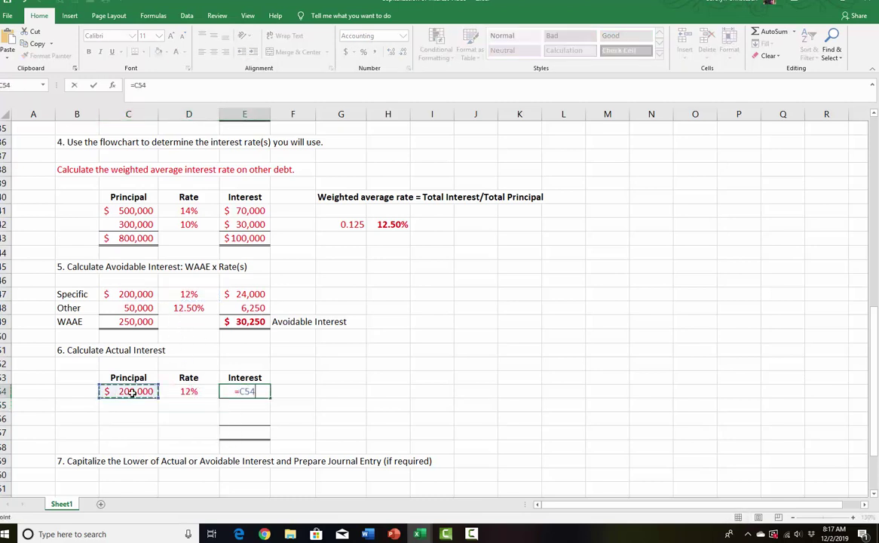
{"action": "type", "text": "*"}
{"action": "left_click", "coordinate": [185, 391]}
{"action": "key", "text": "Return"}
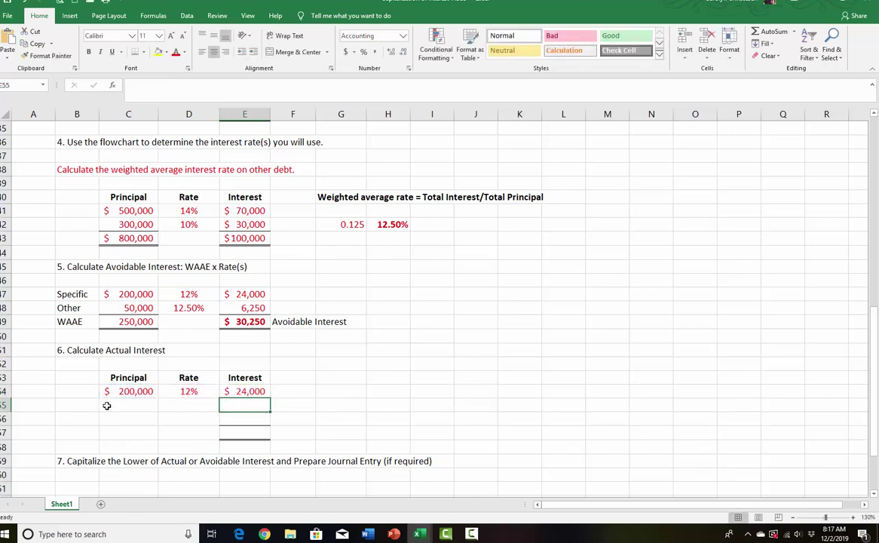
Step: Link the principal in C55 of the actual interest table to the first other debt with =C41
{"action": "left_click", "coordinate": [153, 405]}
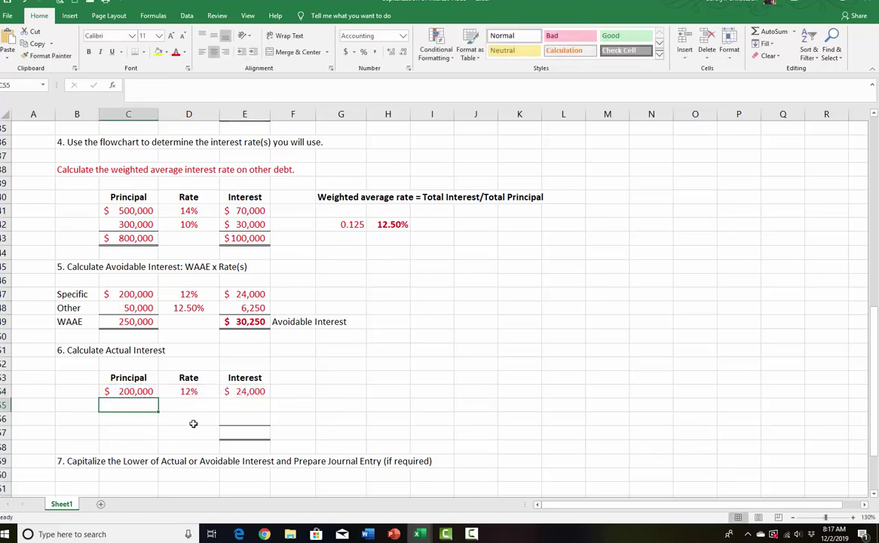
{"action": "type", "text": "="}
{"action": "left_click", "coordinate": [132, 211]}
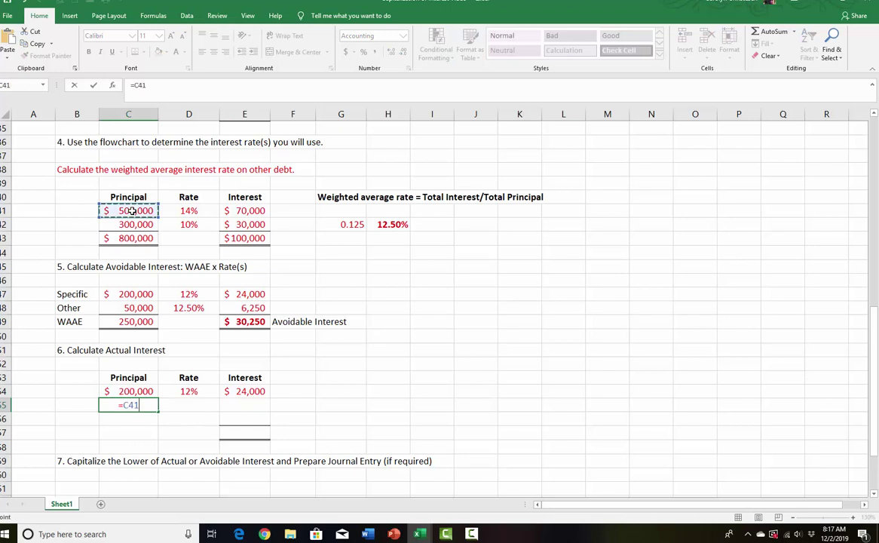
{"action": "key", "text": "Return"}
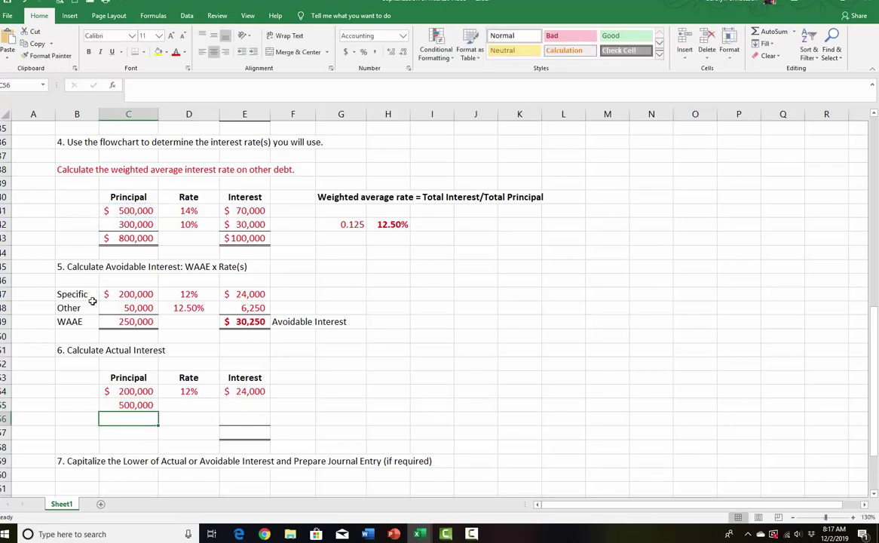
Step: Label the first two rows of the actual interest table "Specific" in B54 and "Bonds" in B55
{"action": "left_click", "coordinate": [67, 392]}
{"action": "type", "text": "Sp"}
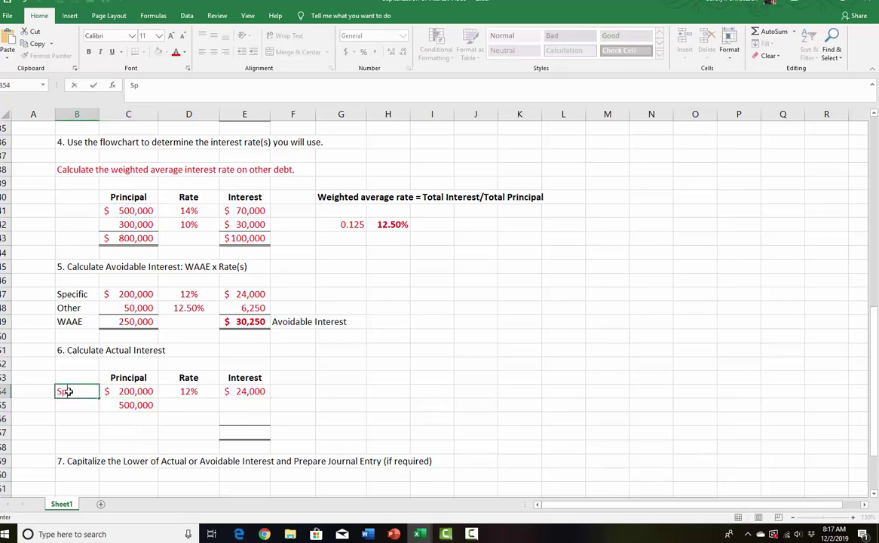
{"action": "type", "text": "ecific"}
{"action": "key", "text": "Return"}
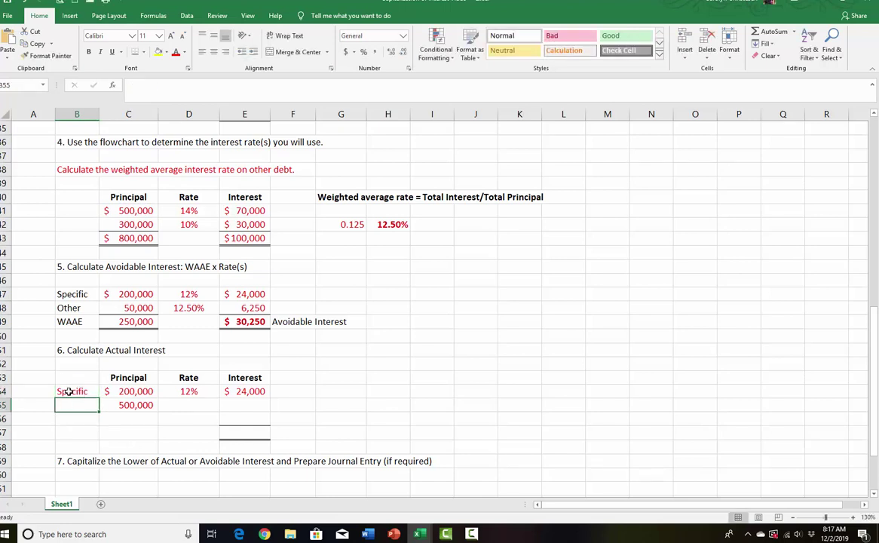
{"action": "type", "text": "Bonds"}
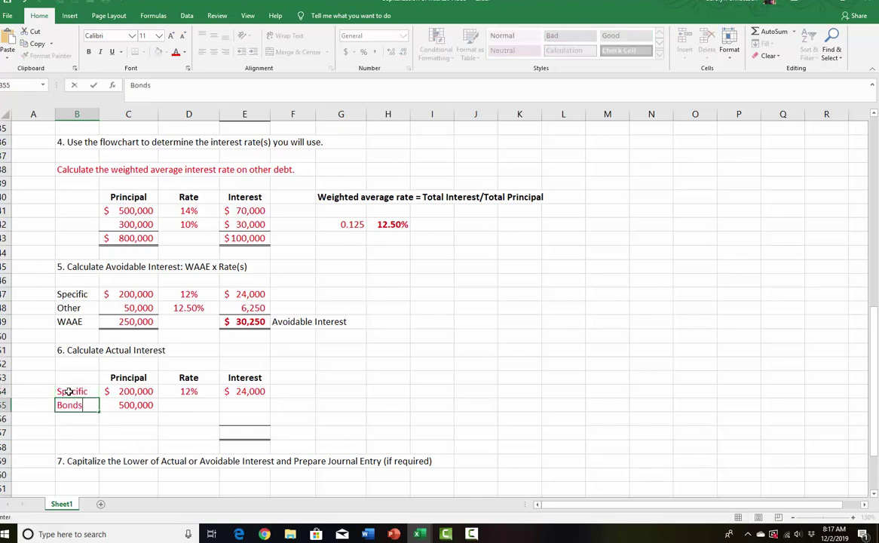
Step: Link the Bonds rate in D55 to the first other debt's rate with =D41
{"action": "left_click", "coordinate": [183, 403]}
{"action": "type", "text": "="}
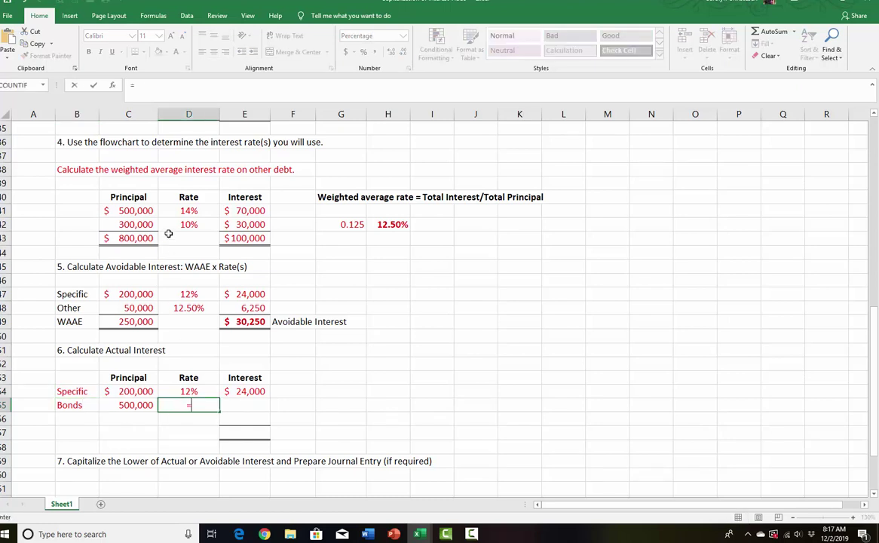
{"action": "left_click", "coordinate": [186, 212]}
{"action": "key", "text": "Return"}
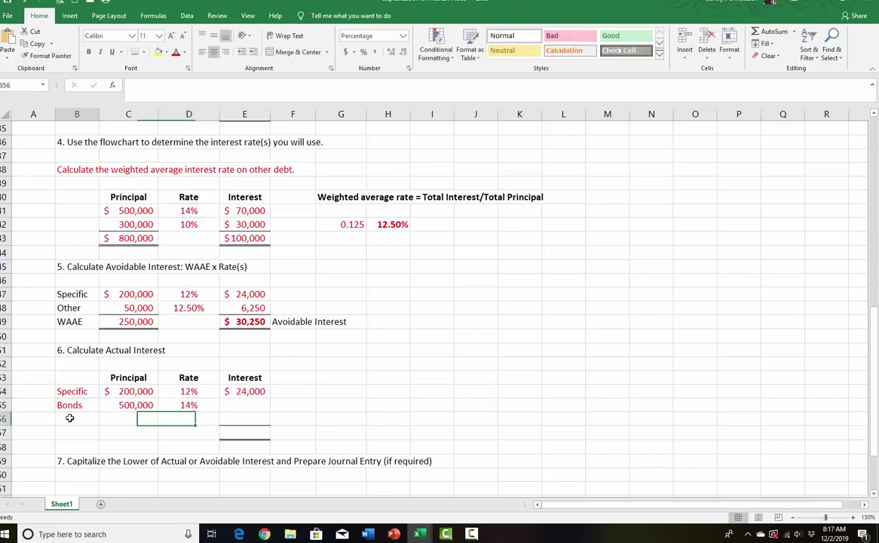
Step: Add a "Notes" row in row 56 with principal =C42 in C56 and a rate of 10% in D56
{"action": "left_click", "coordinate": [68, 418]}
{"action": "type", "text": "Notes"}
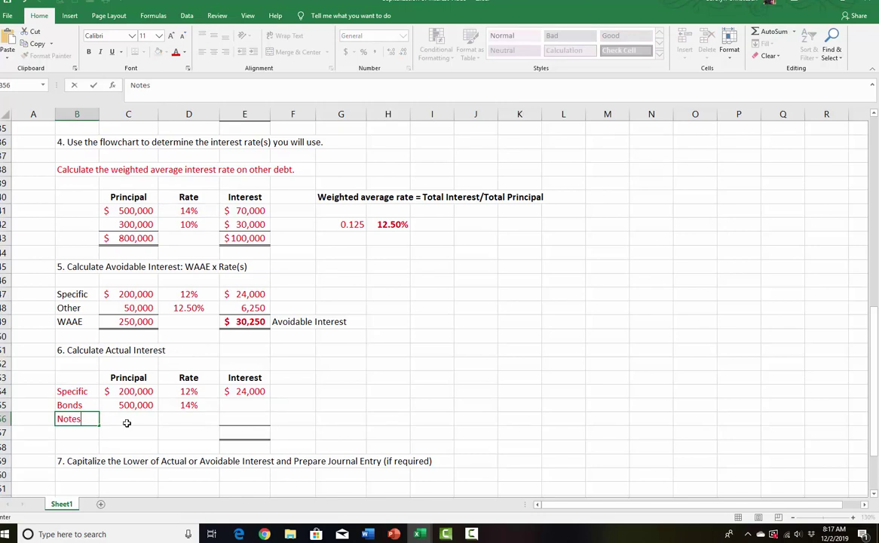
{"action": "left_click", "coordinate": [125, 416]}
{"action": "type", "text": "="}
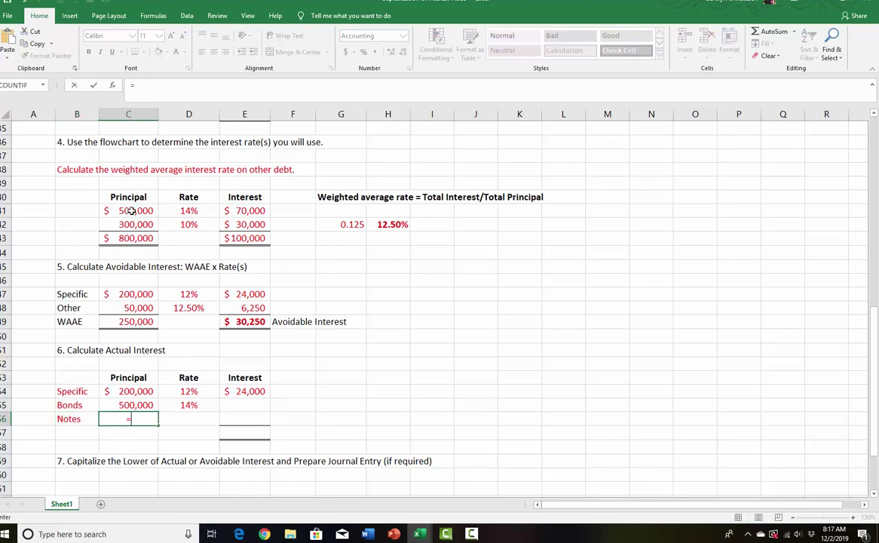
{"action": "left_click", "coordinate": [121, 222]}
{"action": "key", "text": "Return"}
{"action": "left_click", "coordinate": [185, 416]}
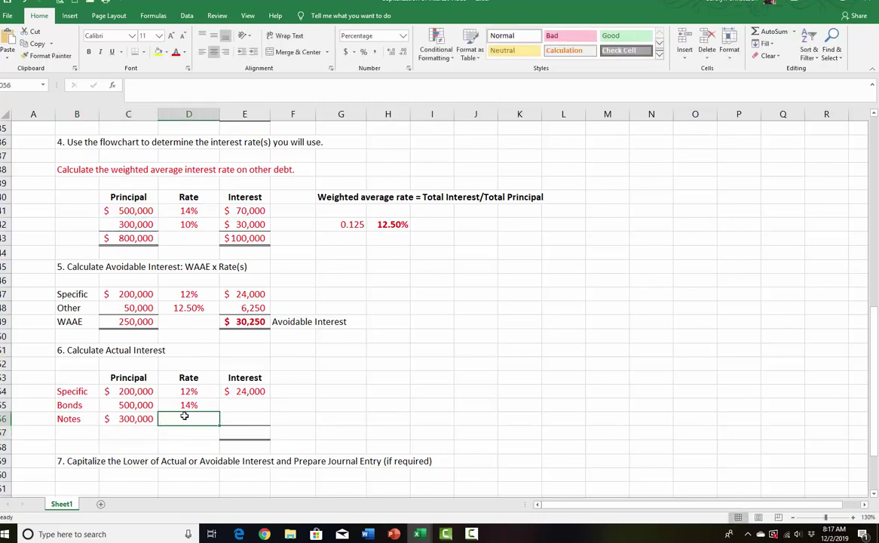
{"action": "type", "text": "10"}
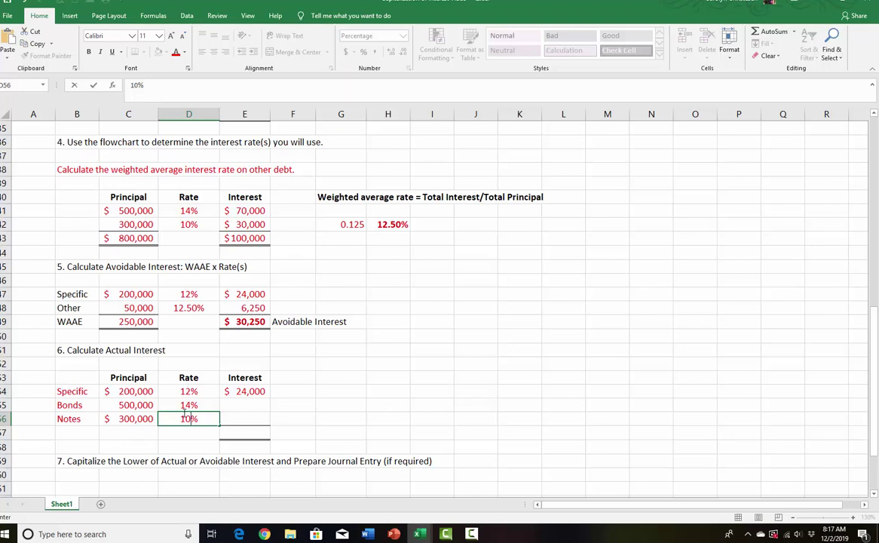
Step: Fill the interest formula from E54 down to E56 for the Bonds and Notes rows, and select the total cell E57
{"action": "left_click", "coordinate": [251, 402]}
{"action": "left_click", "coordinate": [251, 391]}
{"action": "left_click_drag", "start_coordinate": [270, 398], "coordinate": [270, 420]}
{"action": "left_click", "coordinate": [254, 433]}
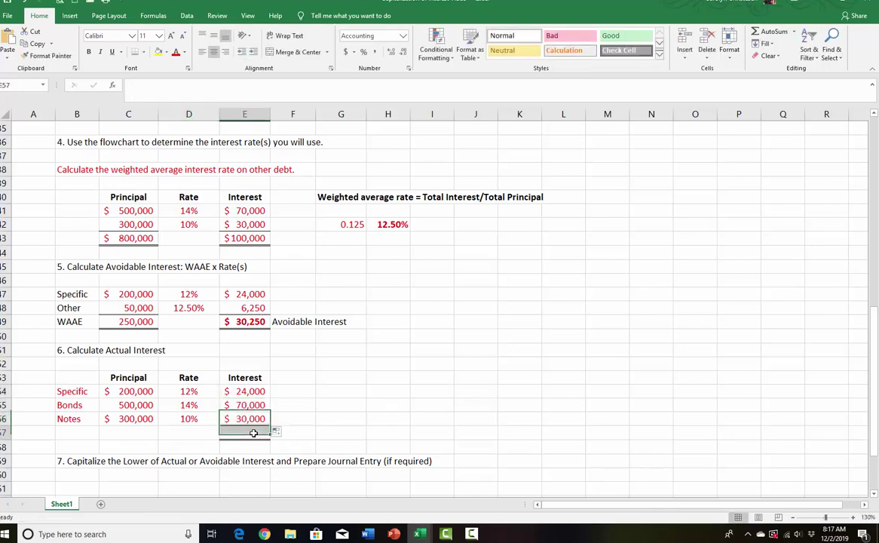
Step: Total the interest column in E57 with AutoSum and label it "Actual interest" in F57
{"action": "left_click", "coordinate": [769, 32]}
{"action": "key", "text": "Return"}
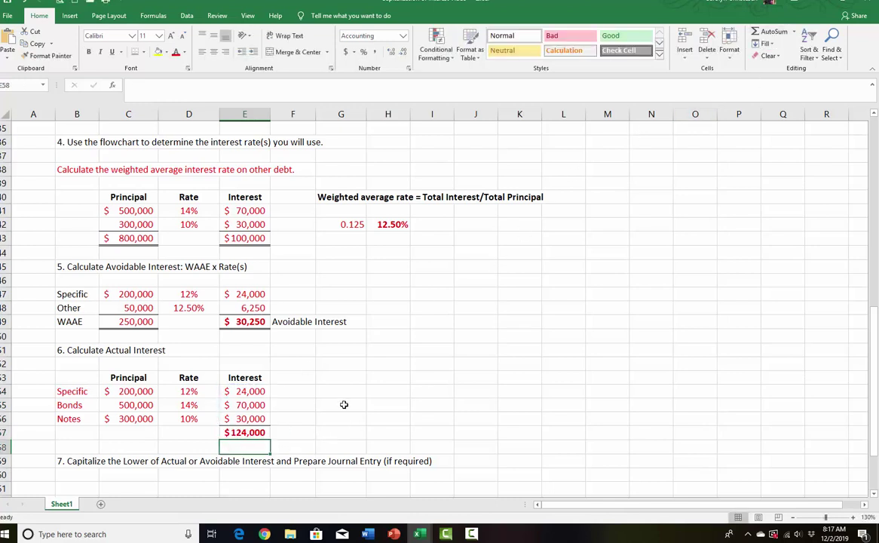
{"action": "left_click", "coordinate": [358, 378]}
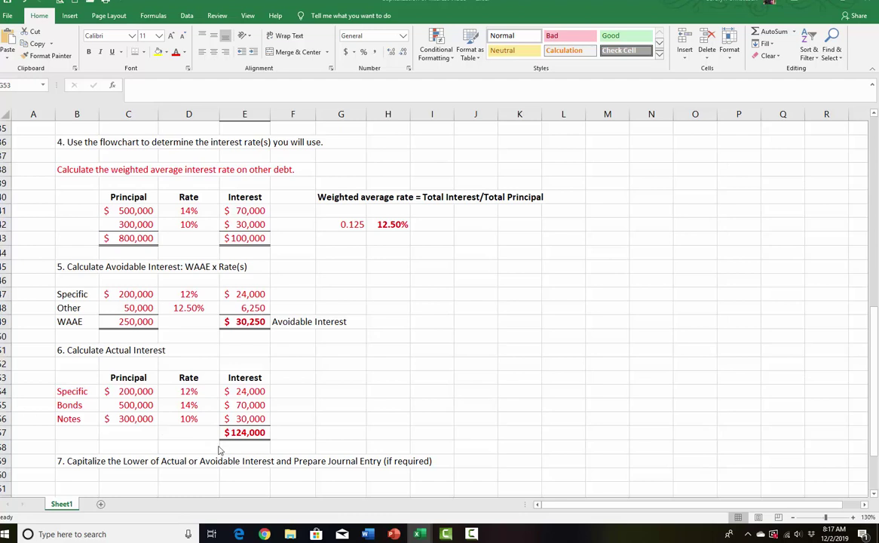
{"action": "left_click", "coordinate": [294, 431]}
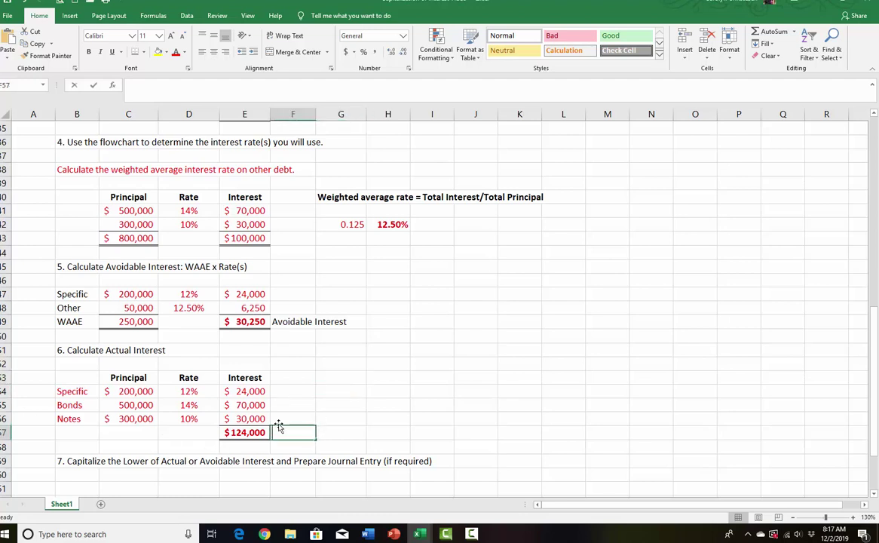
{"action": "type", "text": "Actual int"}
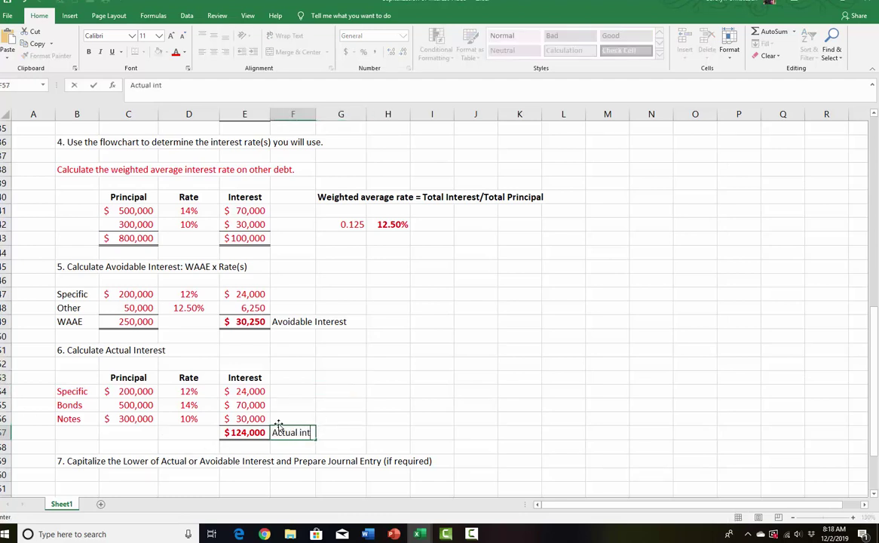
{"action": "type", "text": "erest"}
{"action": "left_click", "coordinate": [440, 369]}
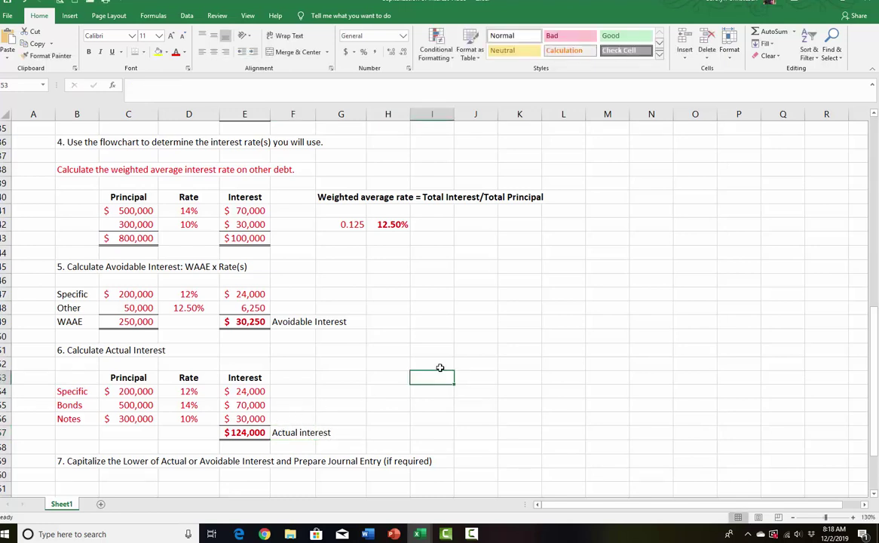
Step: Enter the conclusion "Avoidable interest is less than actual interest, so capitalize avoidable interest." in B61
{"action": "scroll", "coordinate": [437, 344], "scroll_direction": "down", "scroll_amount": 2}
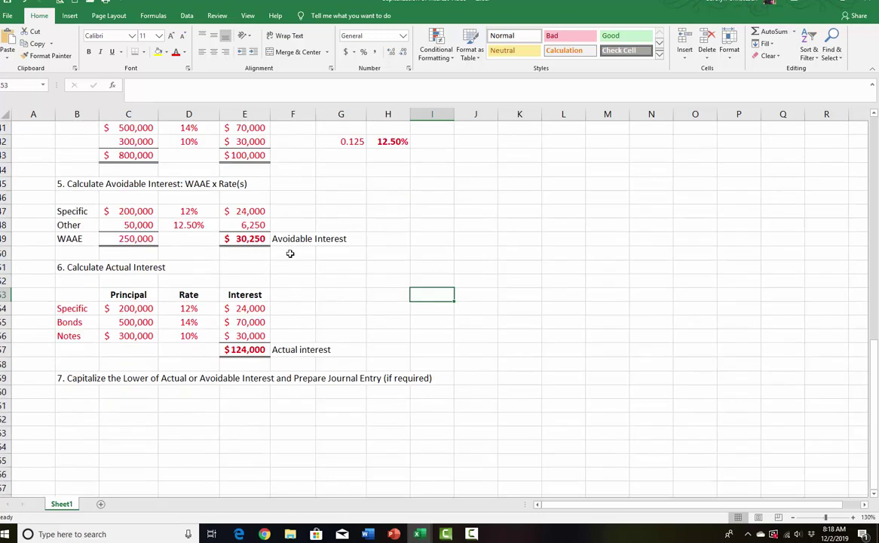
{"action": "left_click", "coordinate": [69, 406]}
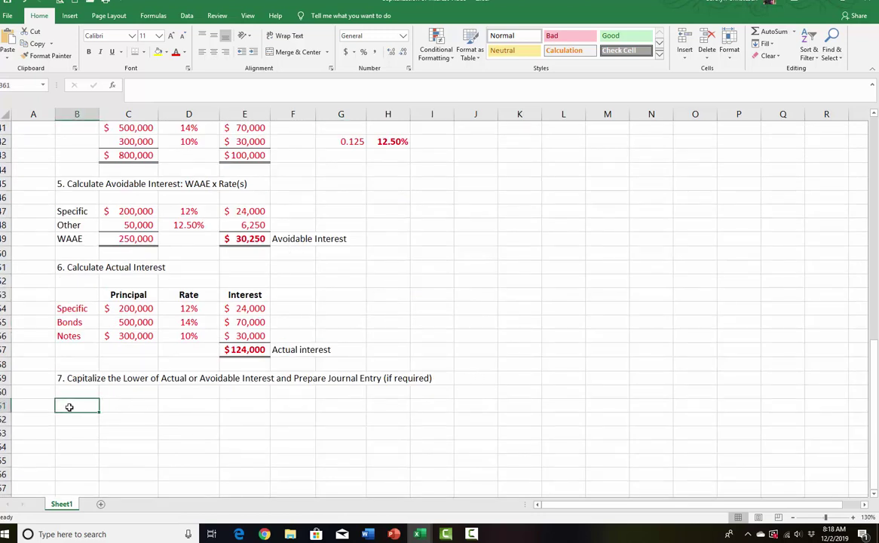
{"action": "type", "text": "Av"}
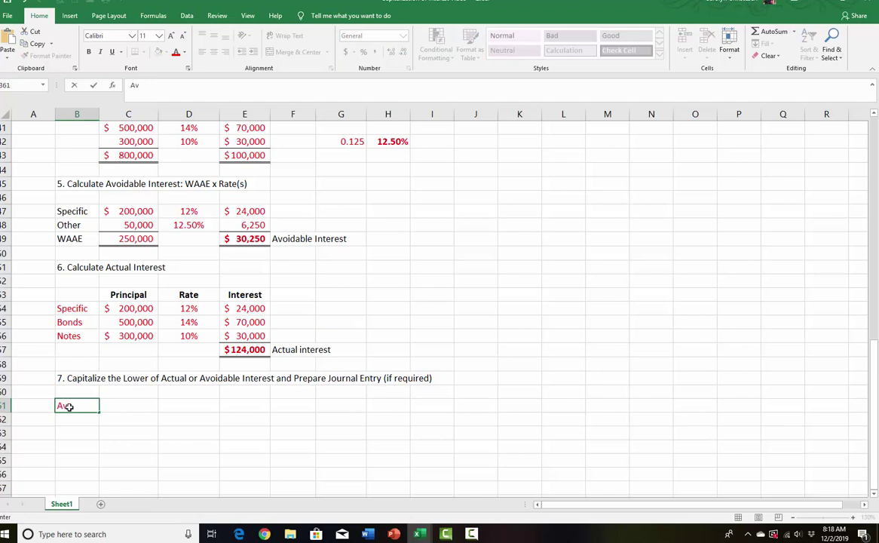
{"action": "type", "text": "oidable interest i"}
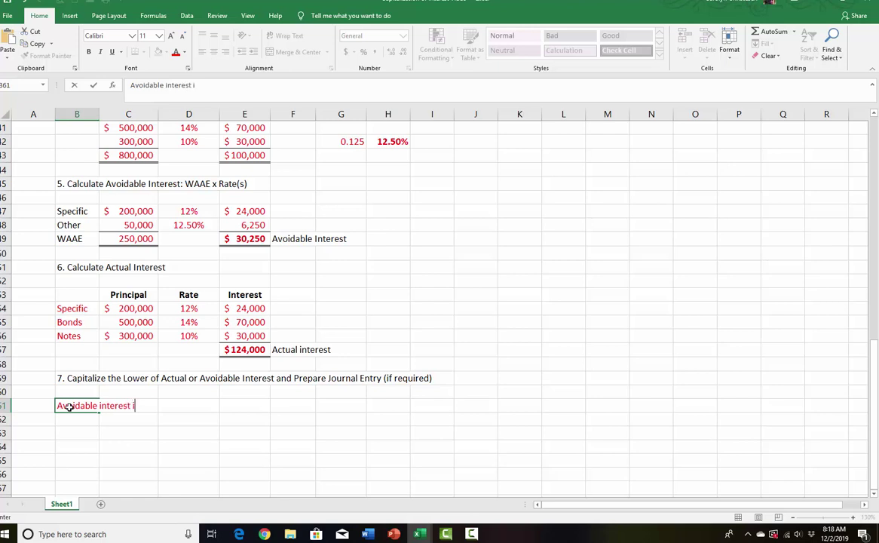
{"action": "type", "text": "s less than"}
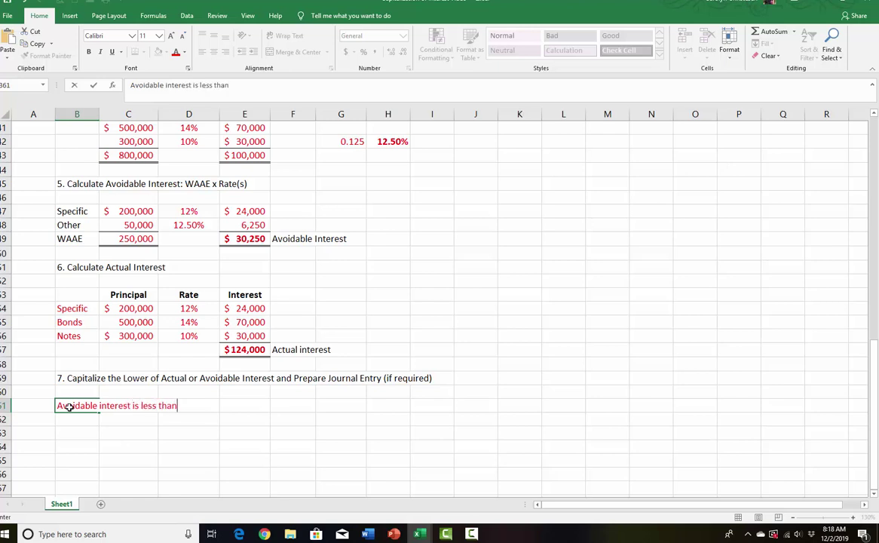
{"action": "type", "text": " actual interest, so cap"}
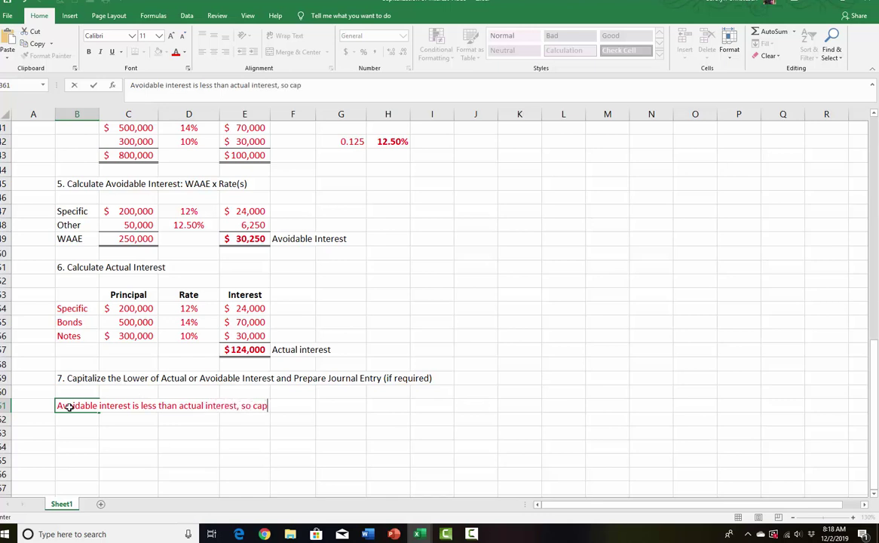
{"action": "type", "text": "italize avoi"}
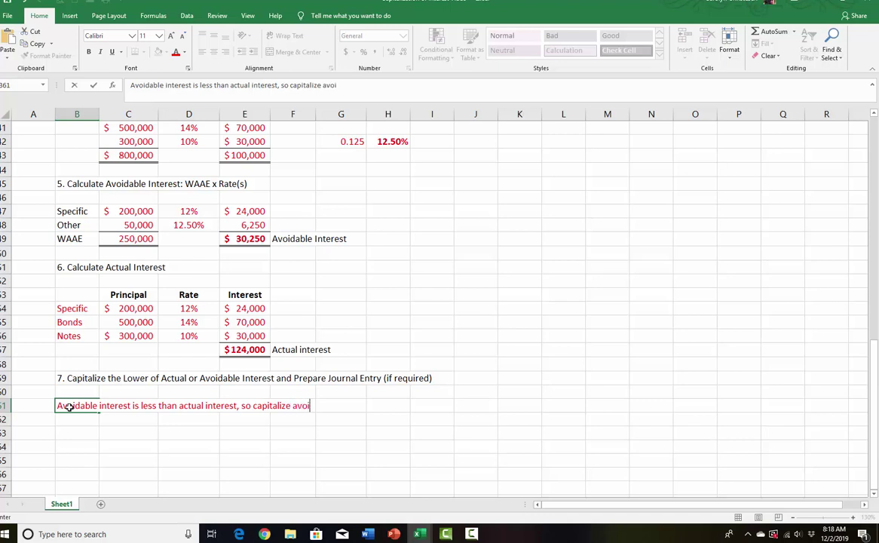
{"action": "type", "text": "dable interest"}
{"action": "key", "text": "BackSpace"}
{"action": "key", "text": "BackSpace"}
{"action": "type", "text": "est."}
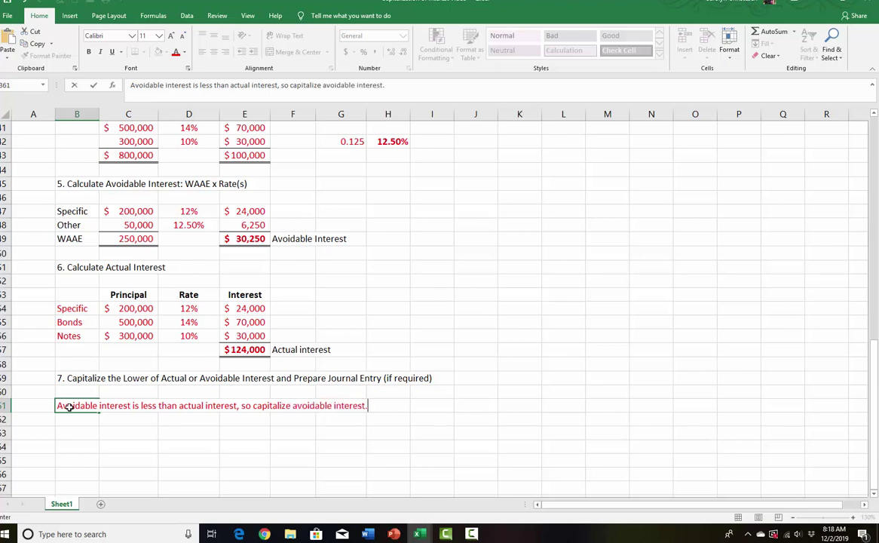
{"action": "key", "text": "Return"}
Step: Add the heading "Journal Entry to record interest for the year:" in B63
{"action": "key", "text": "Return"}
{"action": "type", "text": "Jo"}
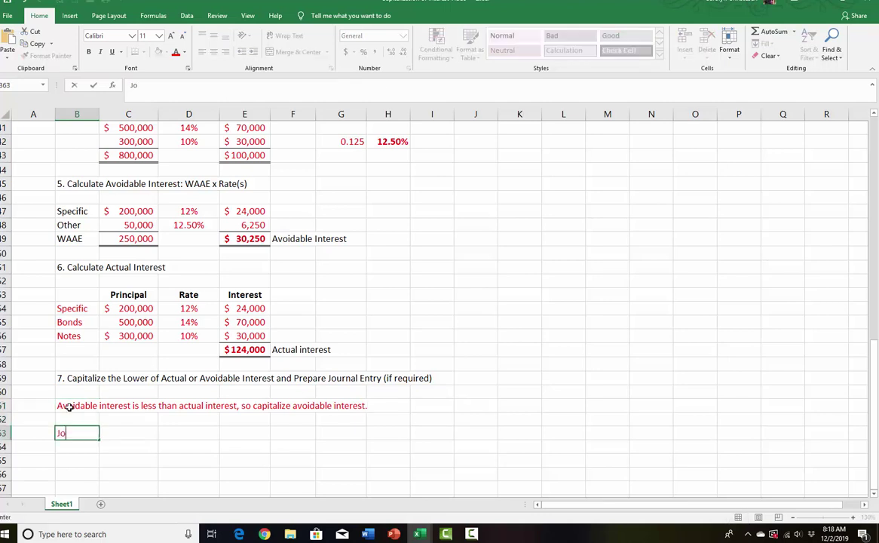
{"action": "type", "text": "urnal Entr"}
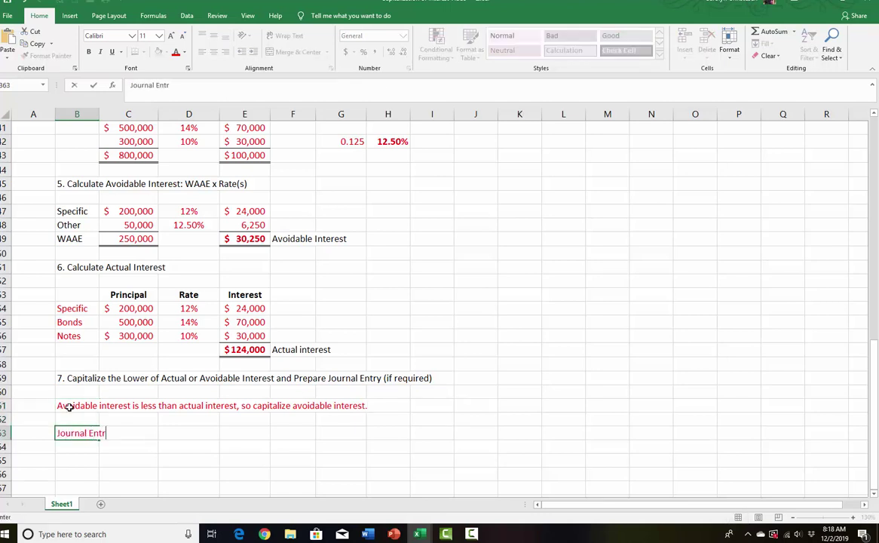
{"action": "type", "text": "y to record interest for t"}
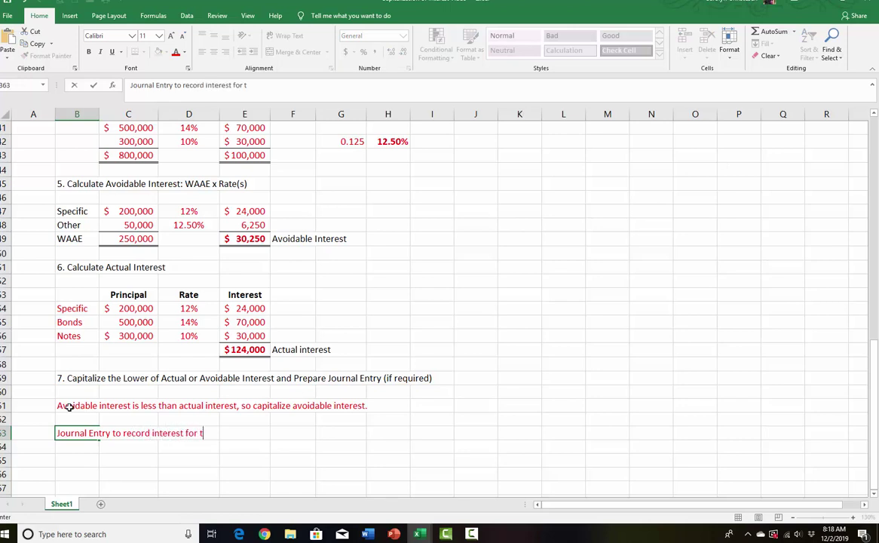
{"action": "type", "text": "he year:"}
{"action": "key", "text": "Return"}
{"action": "key", "text": "Return"}
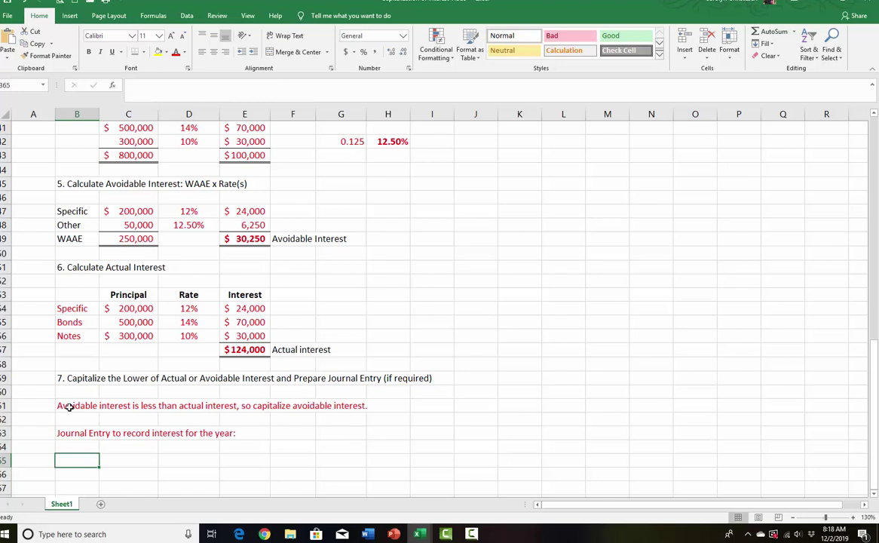
Step: Enter the debit line "Equipment (Capitalized interest)" in B65 and link its amount in F65 to the avoidable interest total with =E49
{"action": "type", "text": "Equipment"}
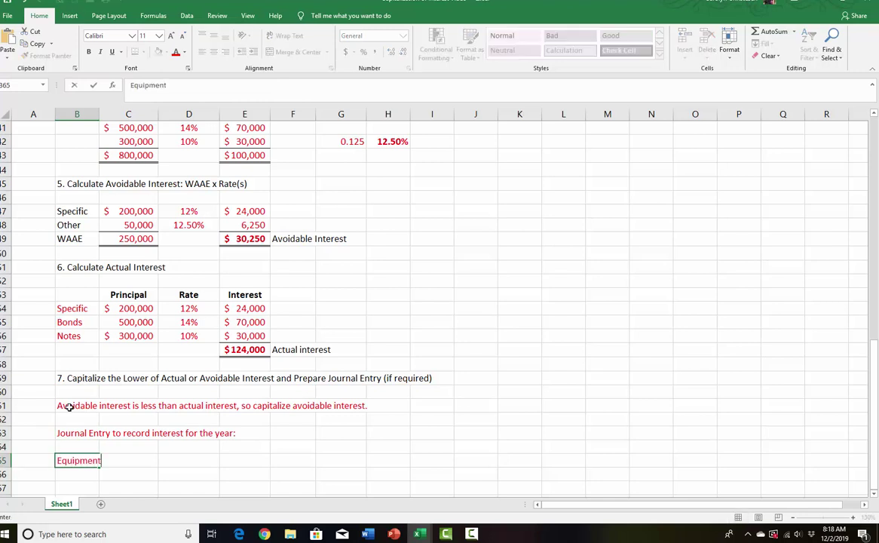
{"action": "type", "text": " (Capitalized interest"}
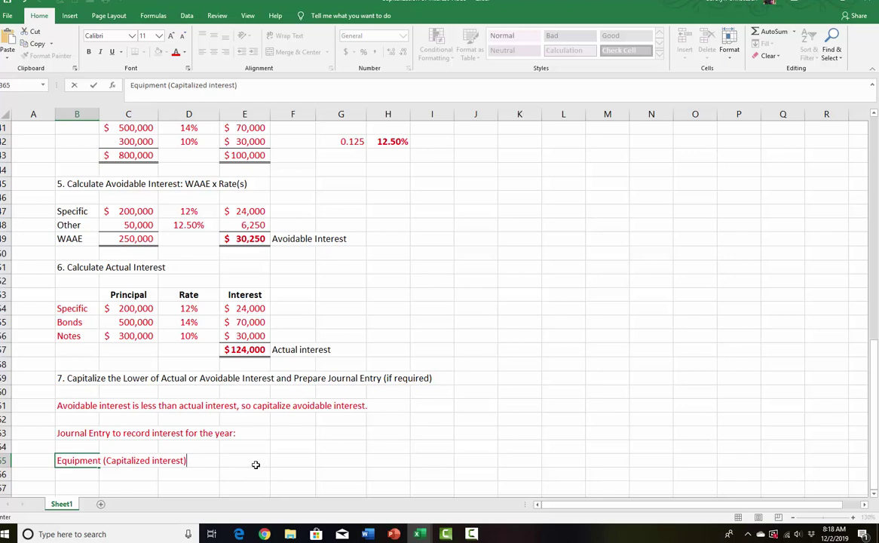
{"action": "left_click", "coordinate": [288, 462]}
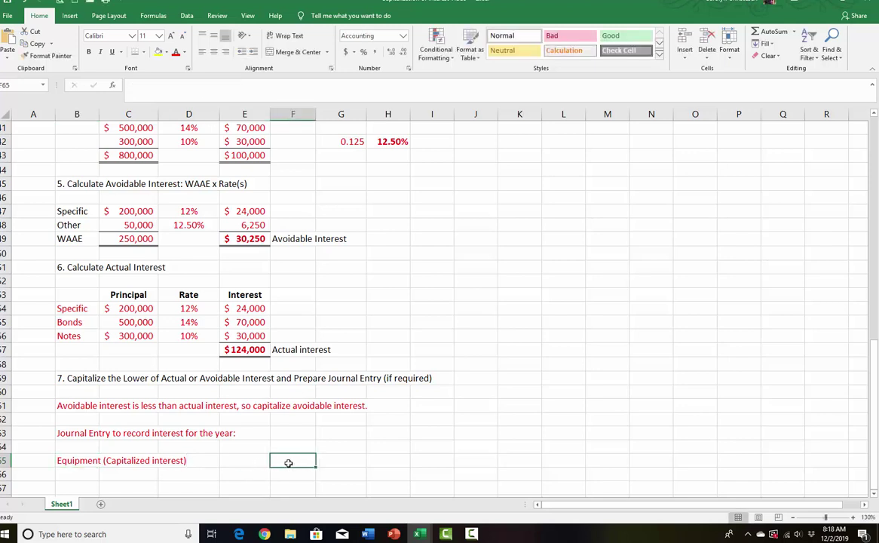
{"action": "type", "text": "="}
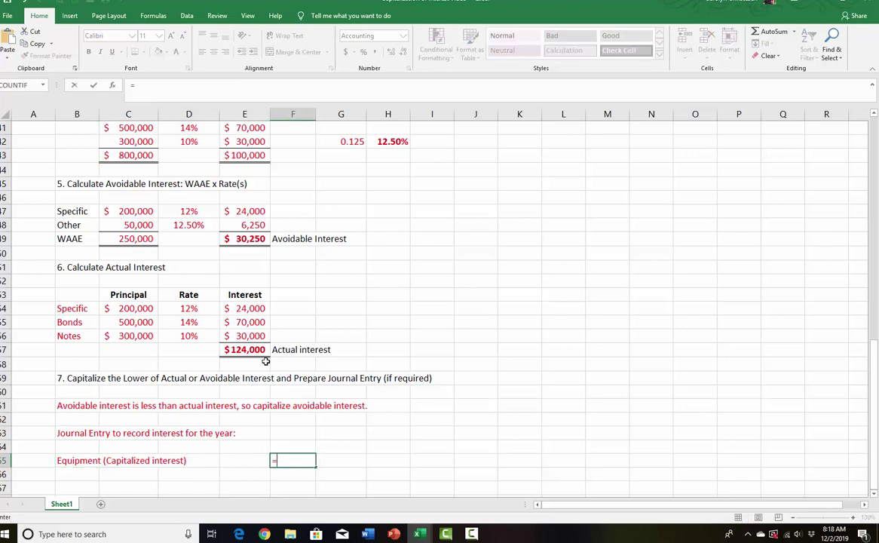
{"action": "left_click", "coordinate": [249, 239]}
{"action": "key", "text": "Return"}
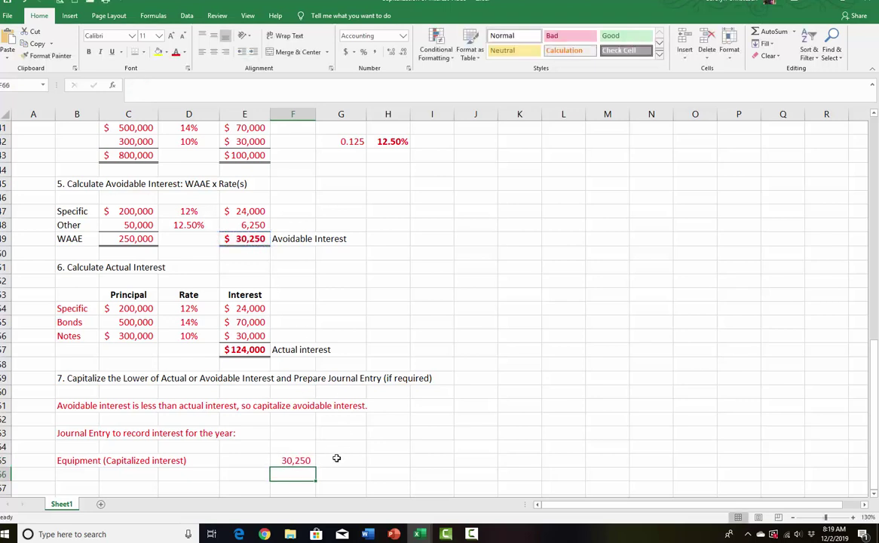
Step: Enter the second debit account "Interest Expense (Actual - Capitalized)" in B66
{"action": "left_click", "coordinate": [65, 473]}
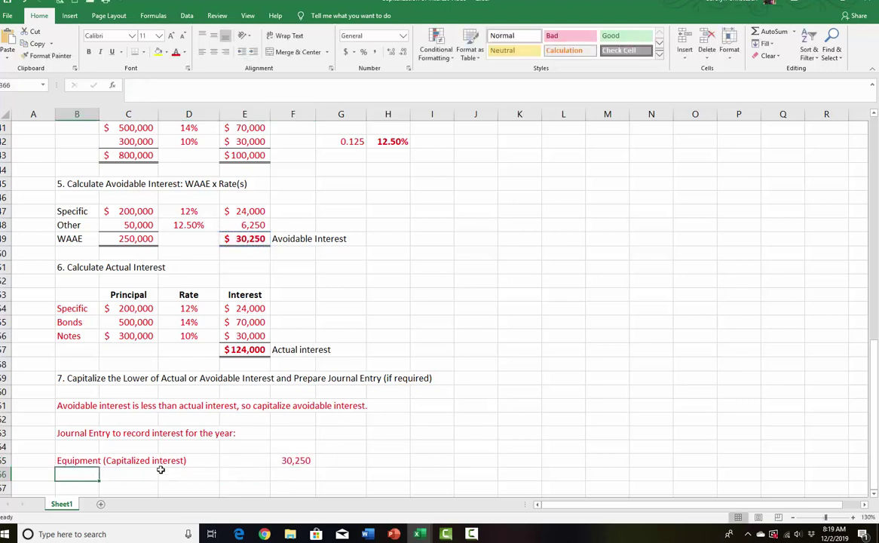
{"action": "type", "text": "Interest"}
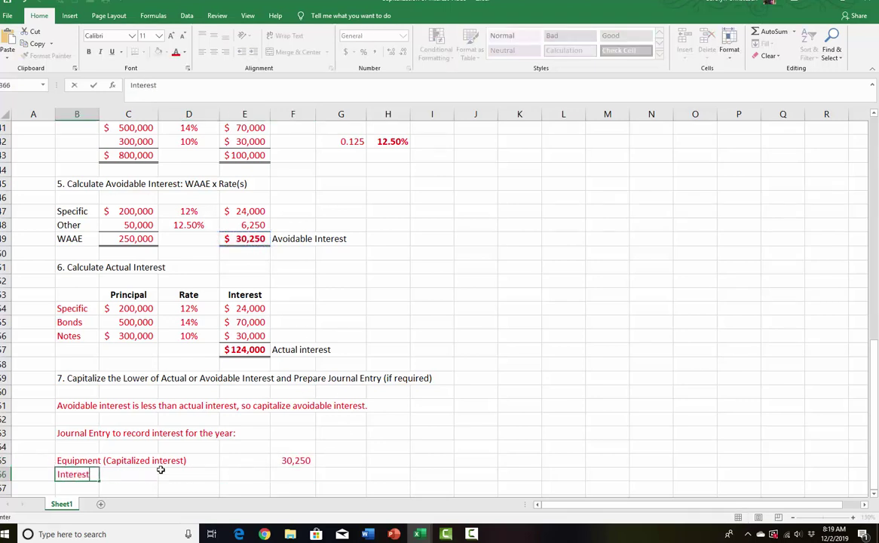
{"action": "type", "text": " Expense ("}
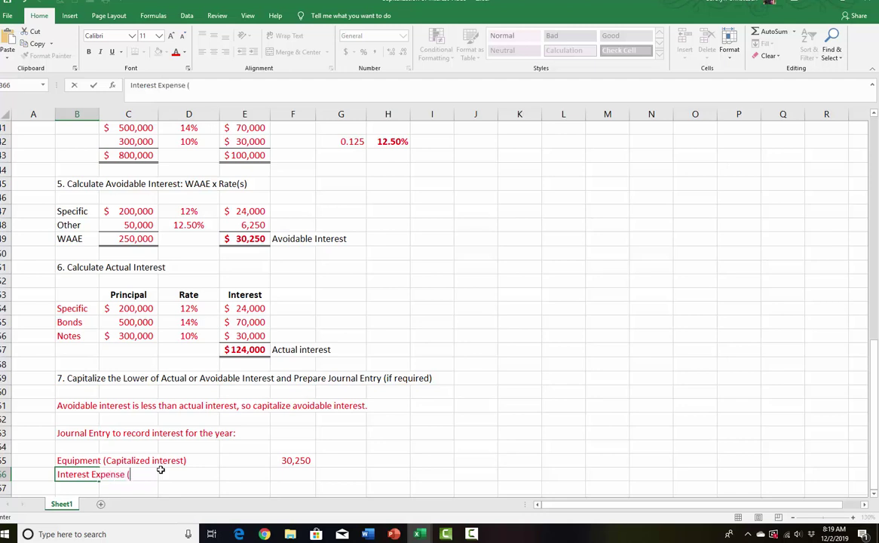
{"action": "type", "text": "Actual - Capi"}
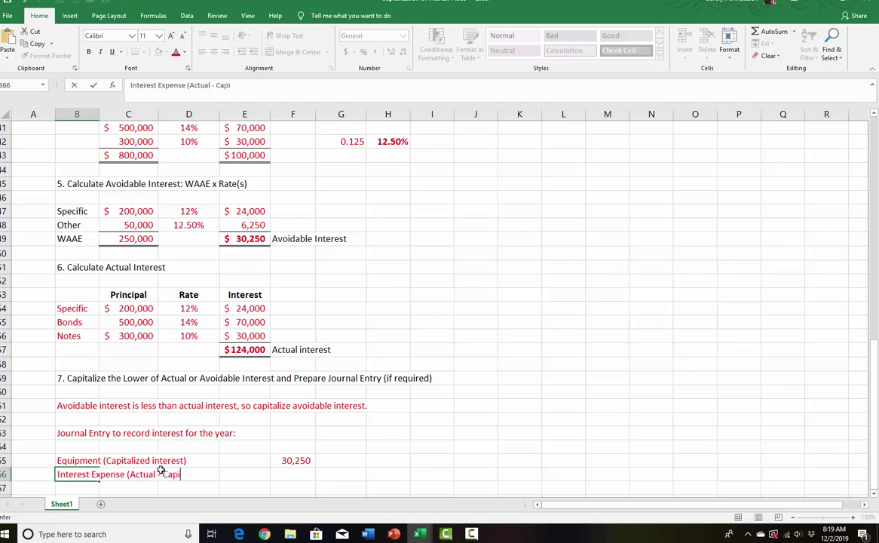
{"action": "type", "text": "talized)"}
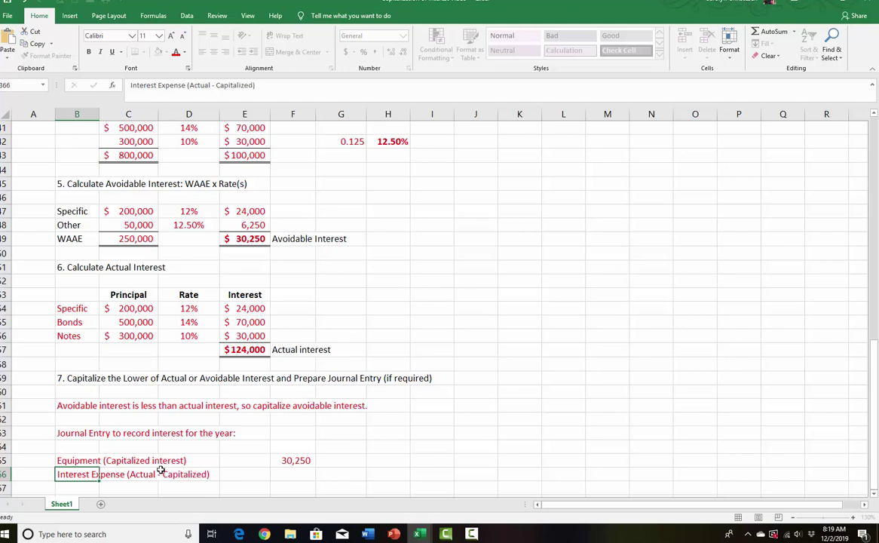
{"action": "key", "text": "Return"}
Step: Enter the indented credit account "Cash or Interest Payable (Actual)" in C67
{"action": "key", "text": "Tab"}
{"action": "type", "text": "Cash o"}
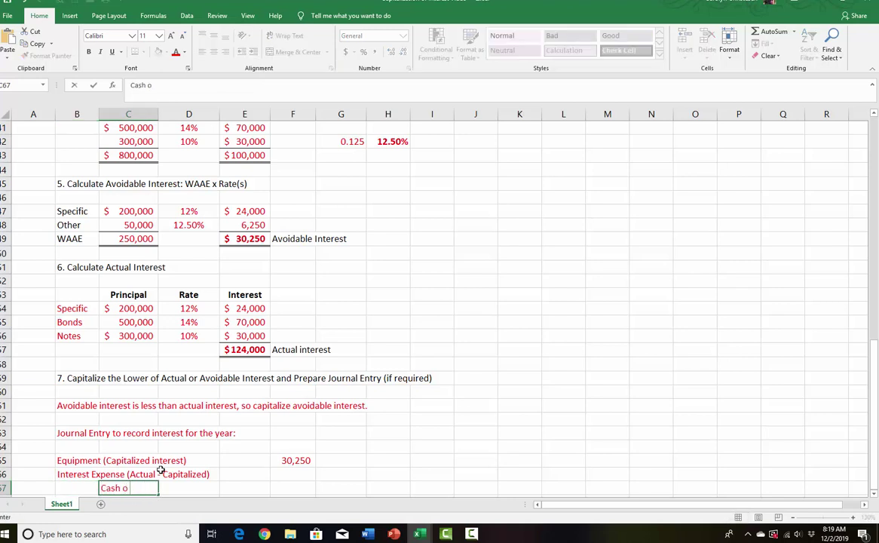
{"action": "type", "text": "r Interest Payable"}
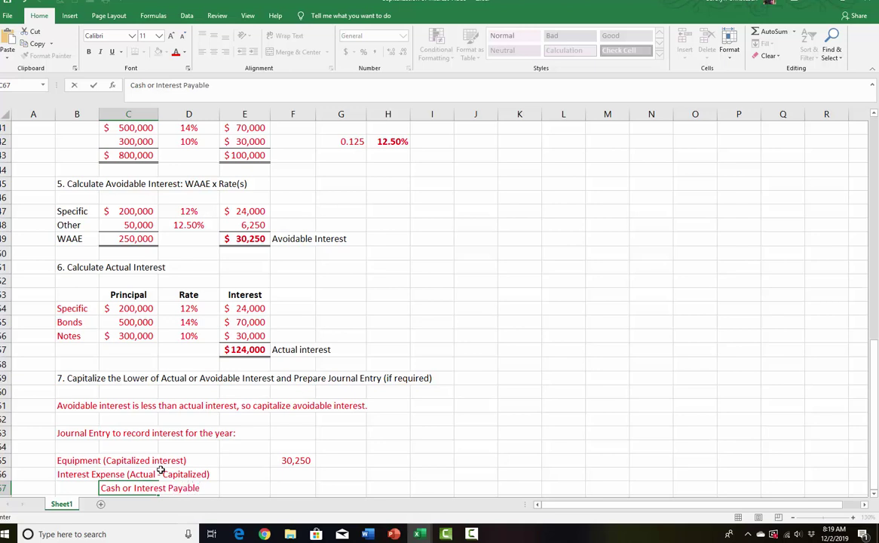
{"action": "type", "text": " (Actual)"}
{"action": "left_click", "coordinate": [289, 473]}
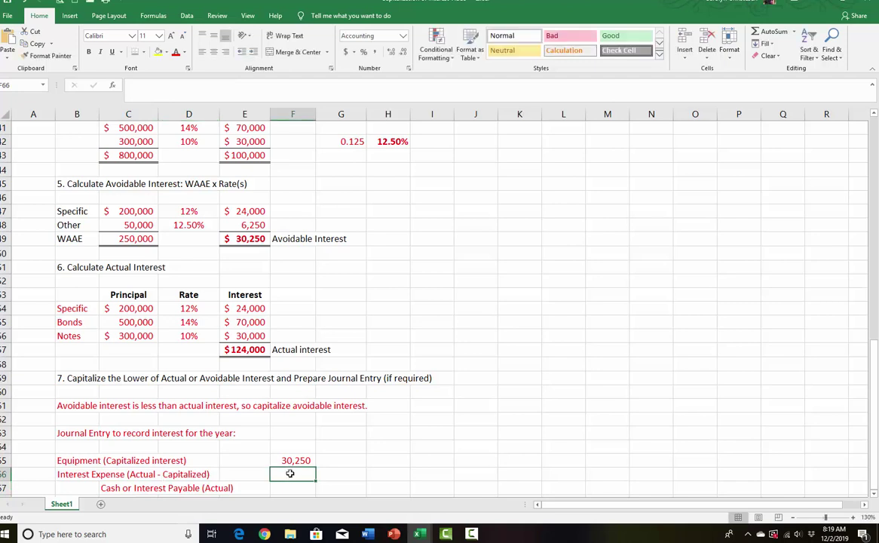
Step: Link the credit amount in G67 to the actual interest total with =E57
{"action": "scroll", "coordinate": [301, 463], "scroll_direction": "down", "scroll_amount": 1}
{"action": "left_click", "coordinate": [339, 445]}
{"action": "type", "text": "="}
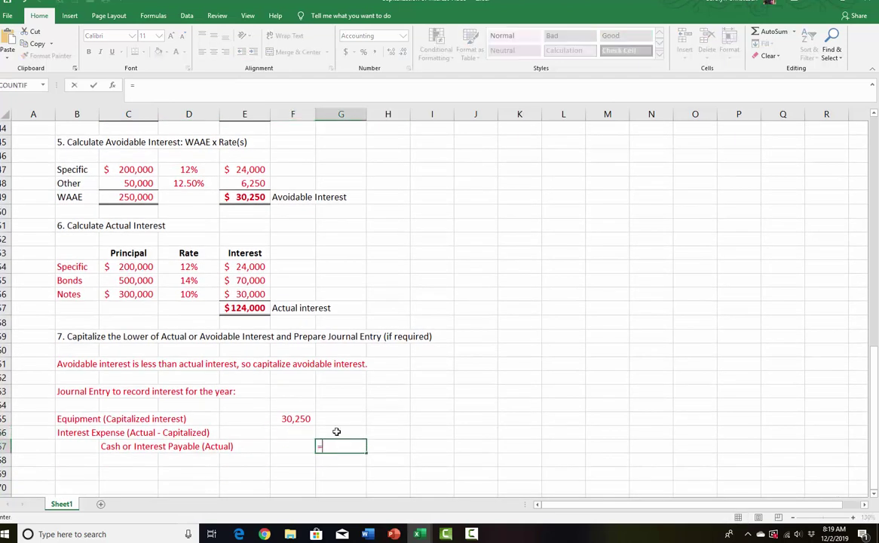
{"action": "left_click", "coordinate": [244, 307]}
{"action": "key", "text": "Return"}
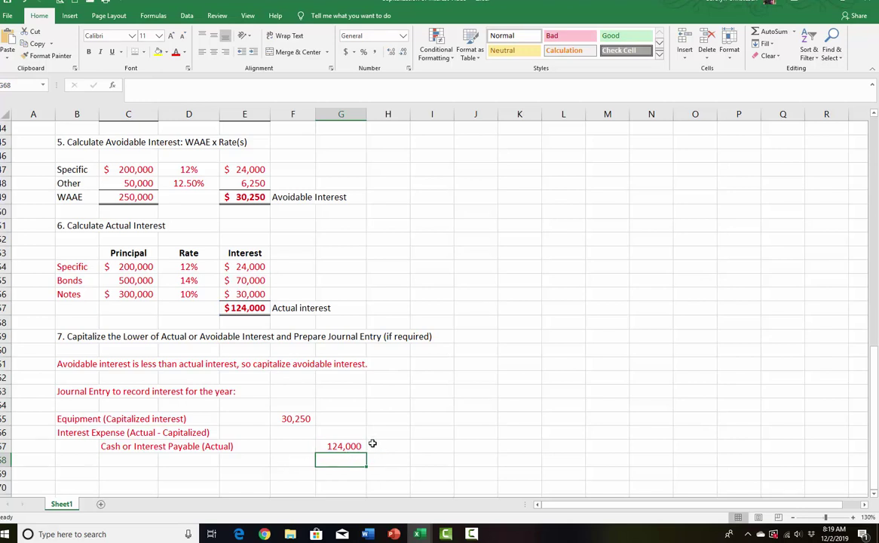
Step: Calculate the interest expense debit in F66 as the credit minus the capitalized interest with =G67-F65
{"action": "left_click", "coordinate": [305, 433]}
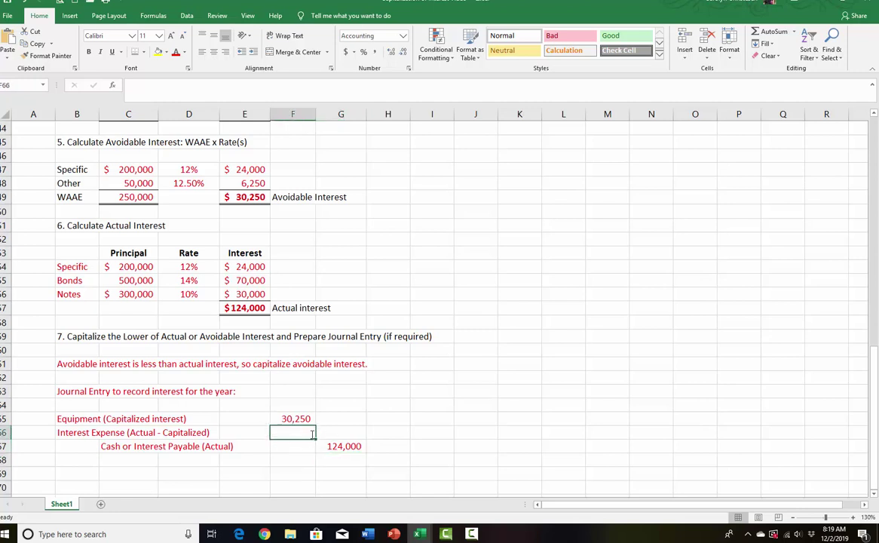
{"action": "type", "text": "="}
{"action": "left_click", "coordinate": [336, 447]}
{"action": "type", "text": "-"}
{"action": "left_click", "coordinate": [294, 419]}
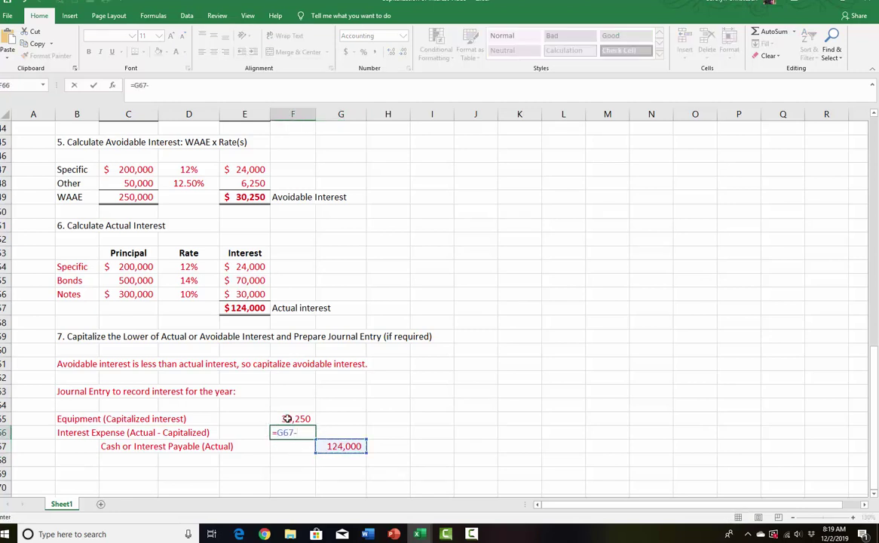
{"action": "key", "text": "Return"}
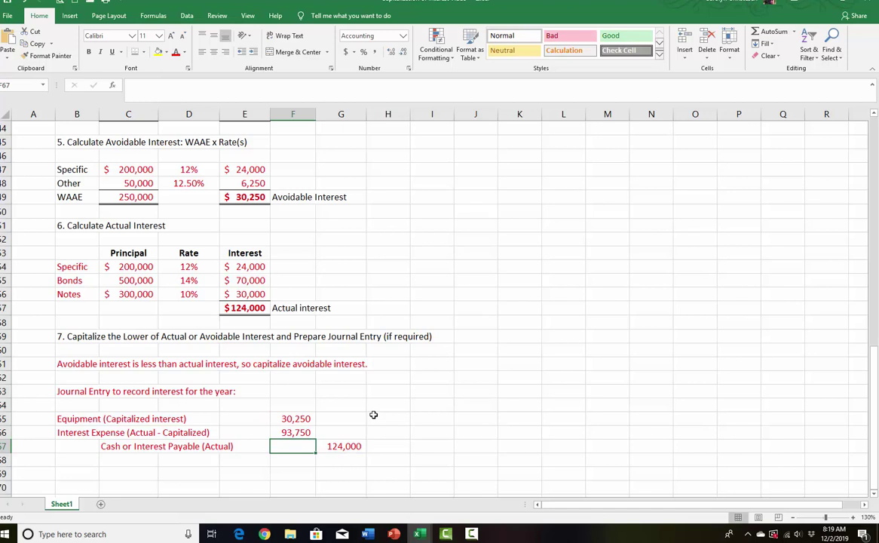
{"action": "left_click", "coordinate": [417, 445]}
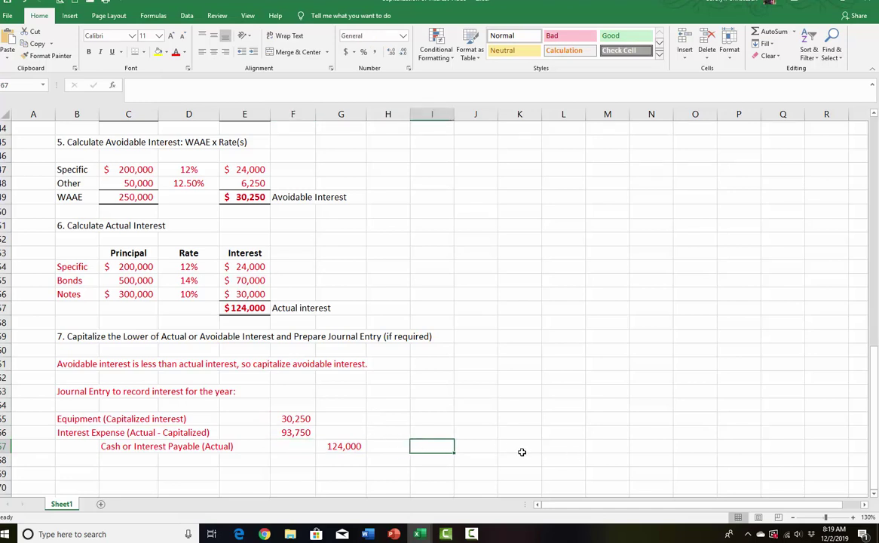